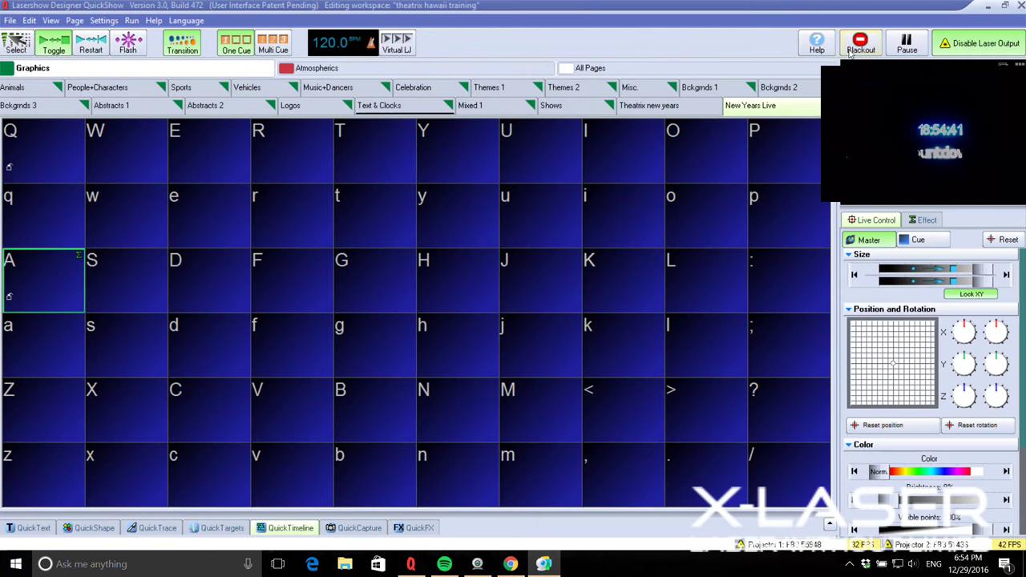
Stop the playing c Digital Clock cue on Text & Clocks, then go to the New Years Live page
{"action": "left_click", "coordinate": [397, 109]}
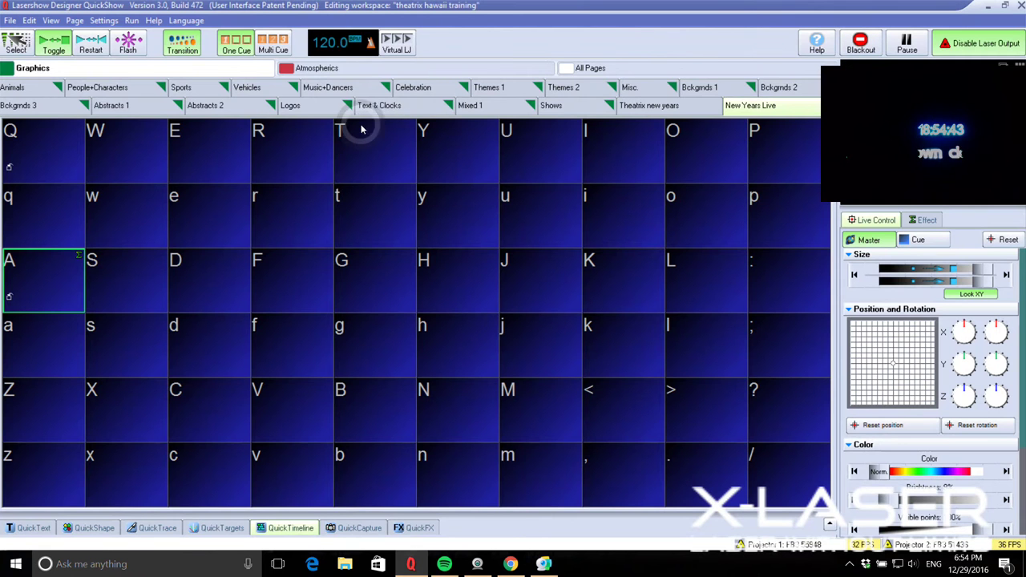
{"action": "left_click", "coordinate": [172, 437]}
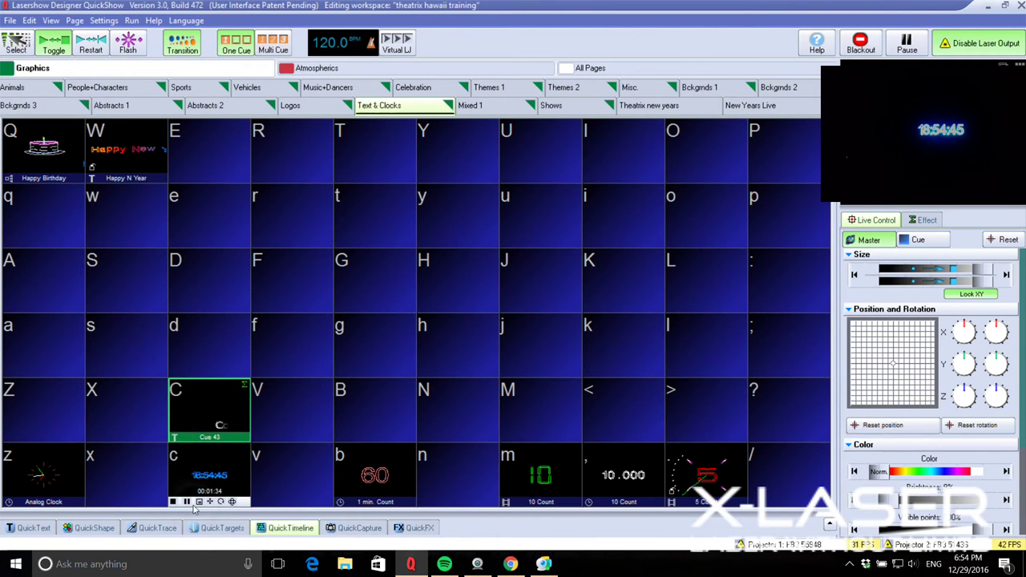
{"action": "left_click", "coordinate": [746, 105]}
{"action": "left_click", "coordinate": [50, 154]}
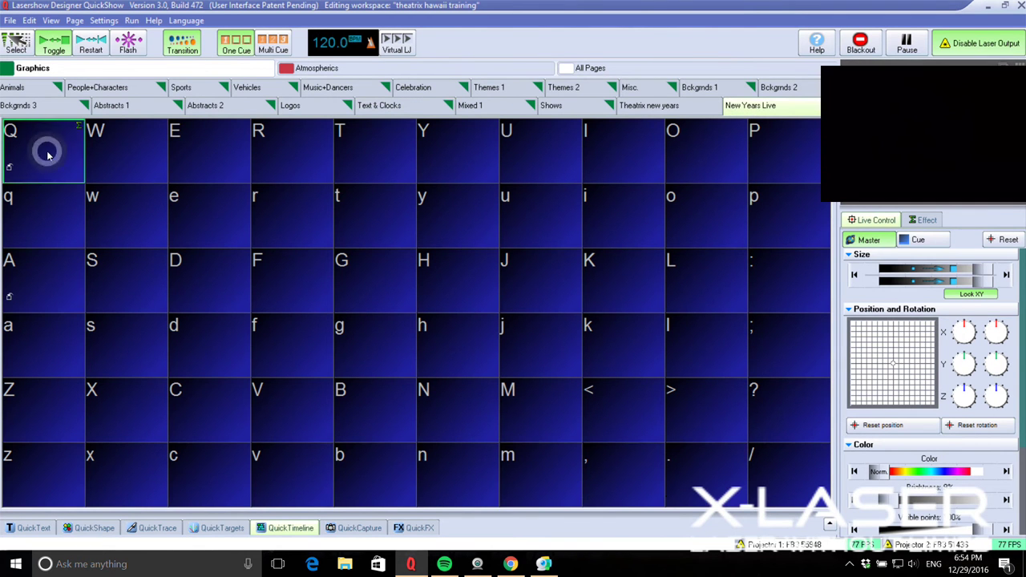
Create a new clock cue in cell W with the Digital - Count Down from Start type
{"action": "right_click", "coordinate": [105, 152]}
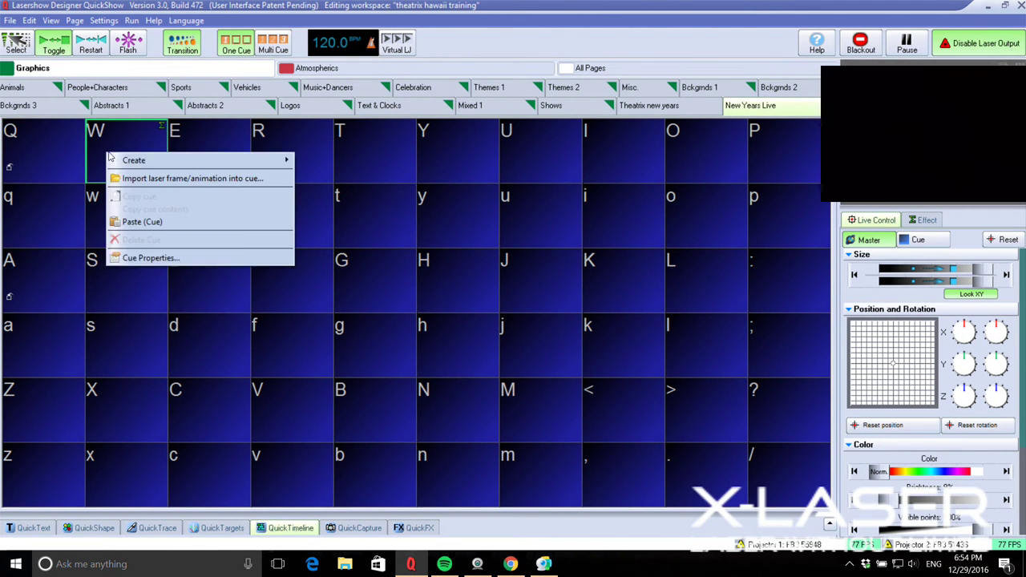
{"action": "mouse_move", "coordinate": [164, 166]}
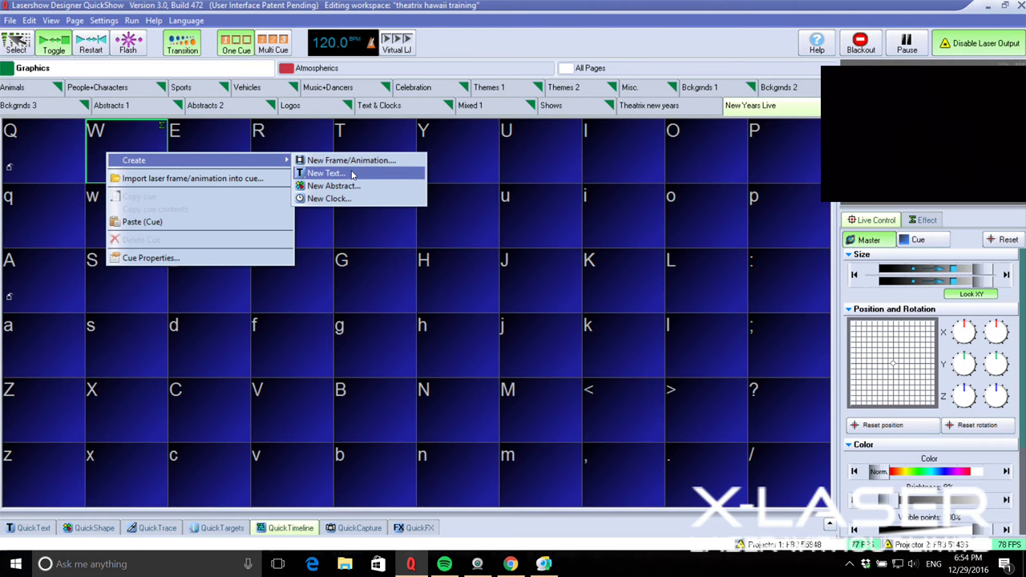
{"action": "left_click", "coordinate": [379, 203]}
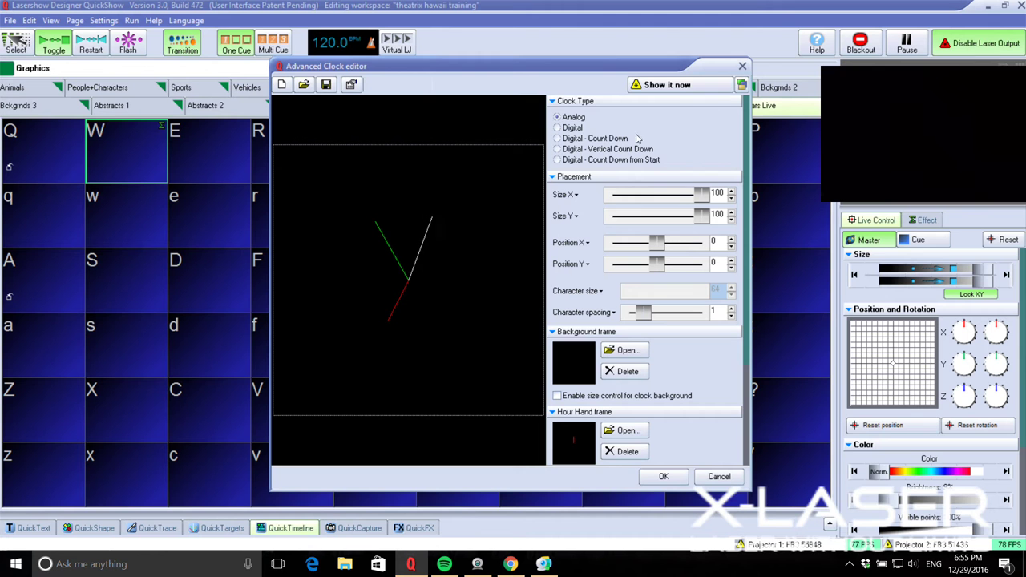
{"action": "left_click", "coordinate": [557, 139]}
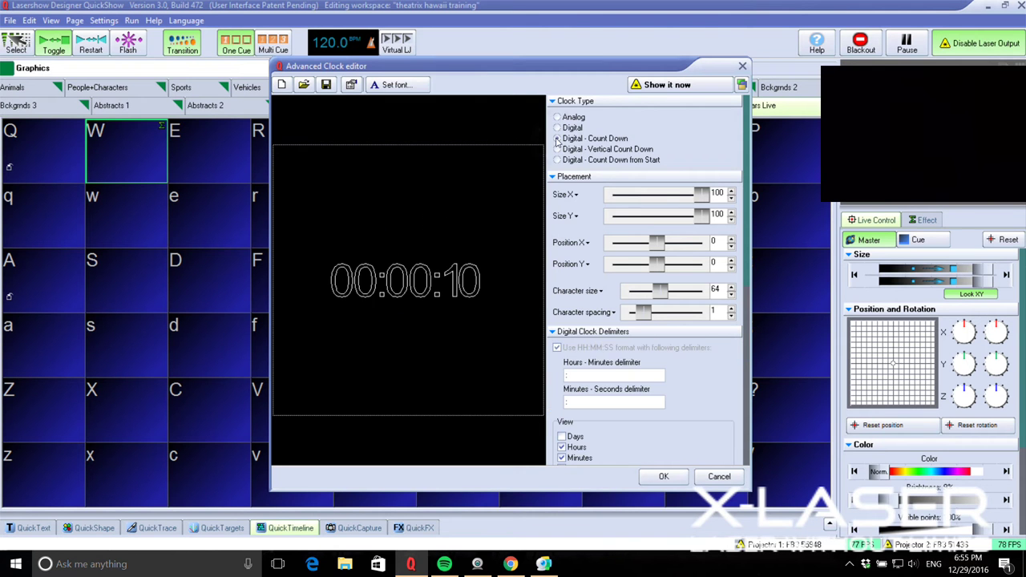
{"action": "left_click_drag", "start_coordinate": [745, 172], "coordinate": [744, 345]}
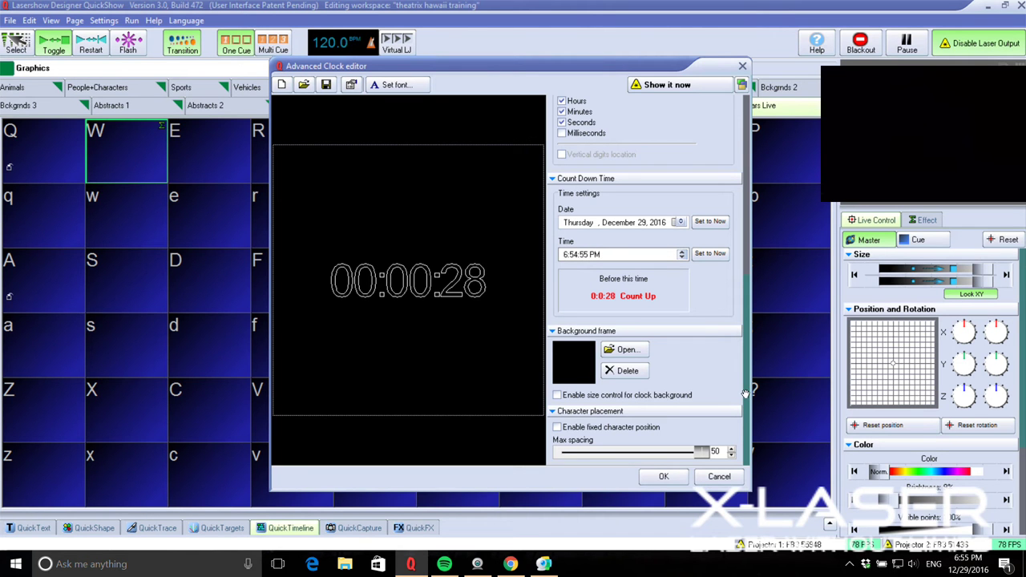
{"action": "left_click_drag", "start_coordinate": [746, 395], "coordinate": [740, 210]}
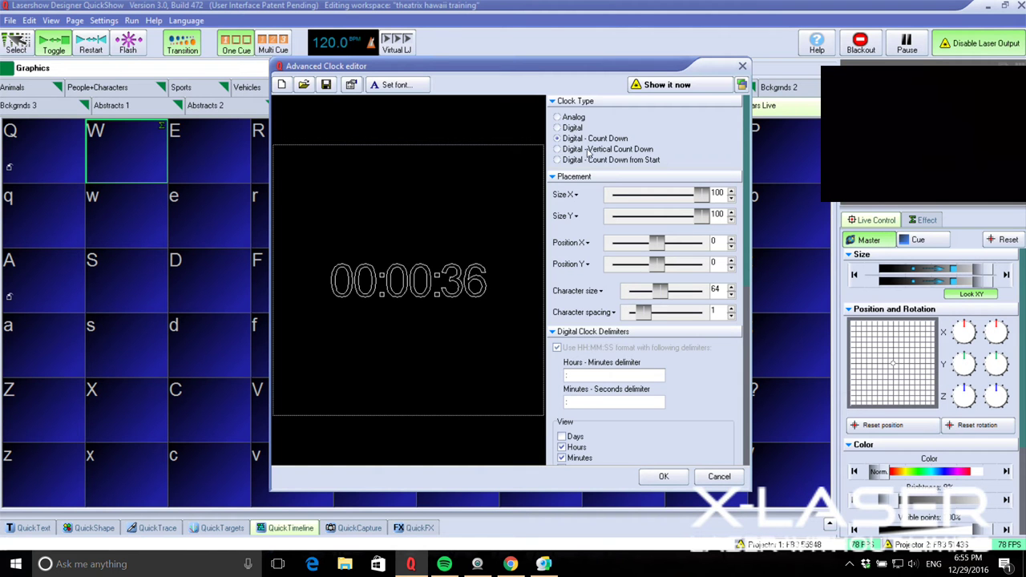
{"action": "left_click", "coordinate": [557, 160]}
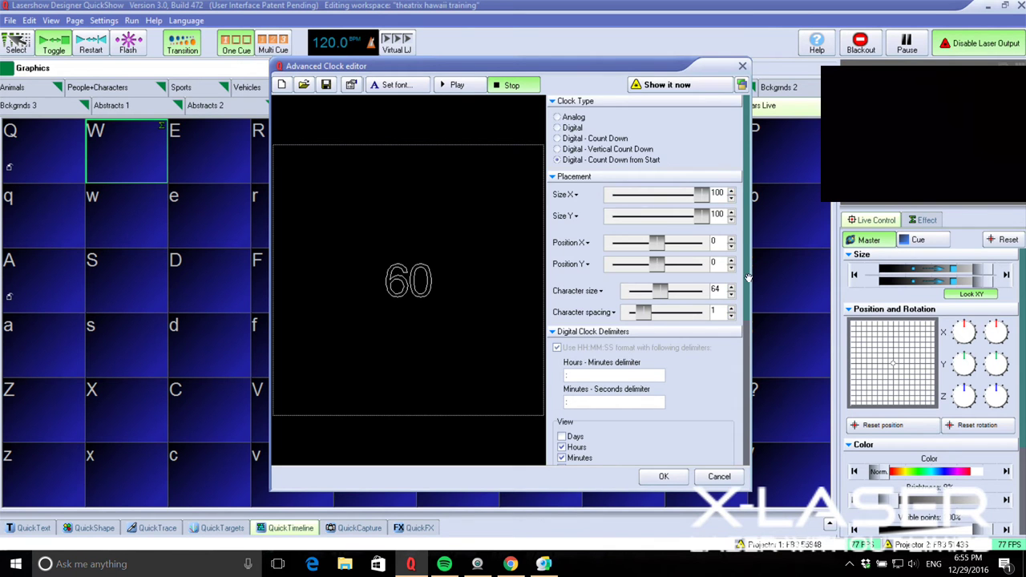
Make the clock show only seconds and milliseconds, with a 30-second count down duration
{"action": "left_click_drag", "start_coordinate": [746, 278], "coordinate": [746, 347]}
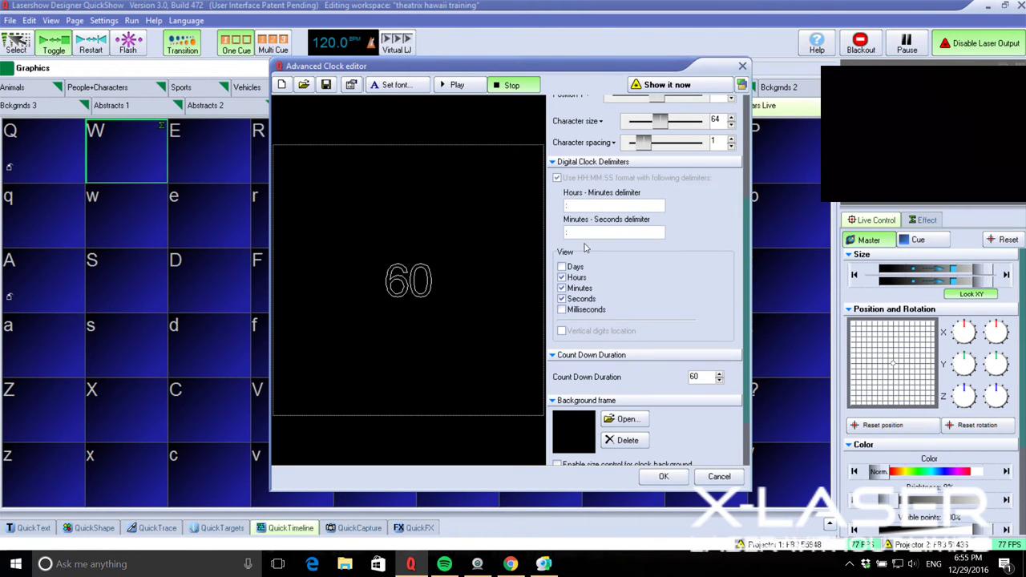
{"action": "left_click", "coordinate": [562, 278]}
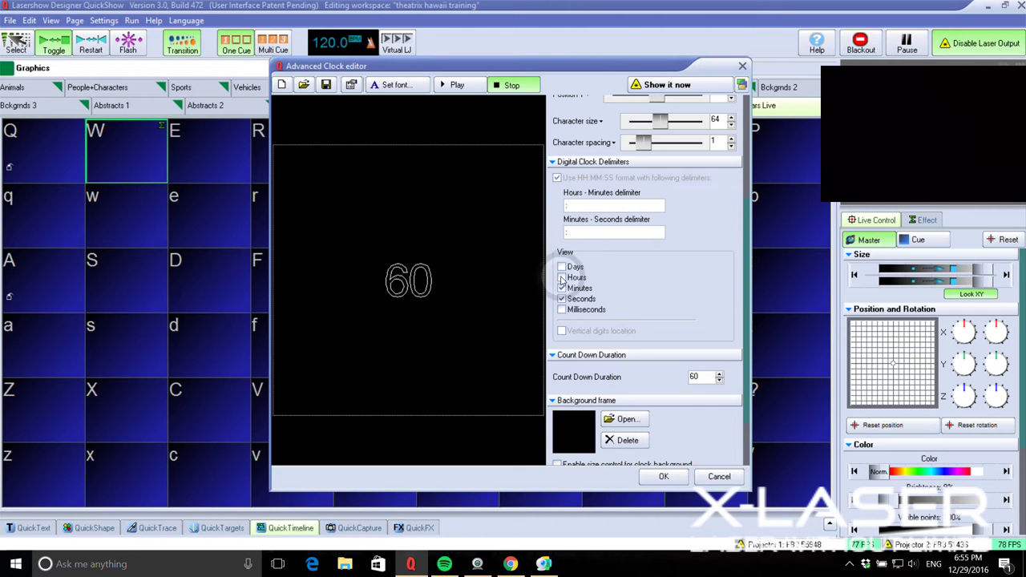
{"action": "left_click", "coordinate": [562, 288]}
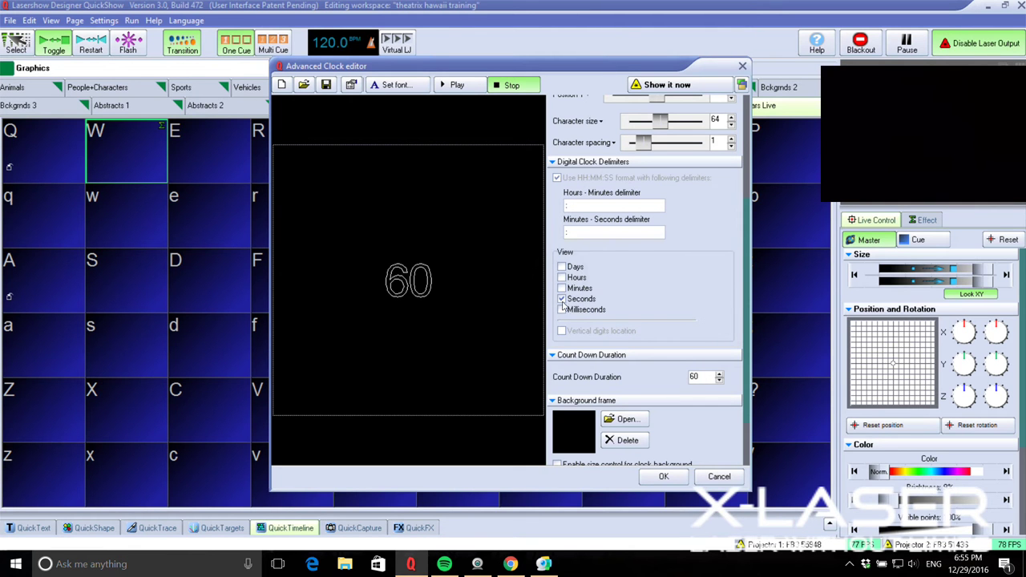
{"action": "left_click", "coordinate": [562, 311]}
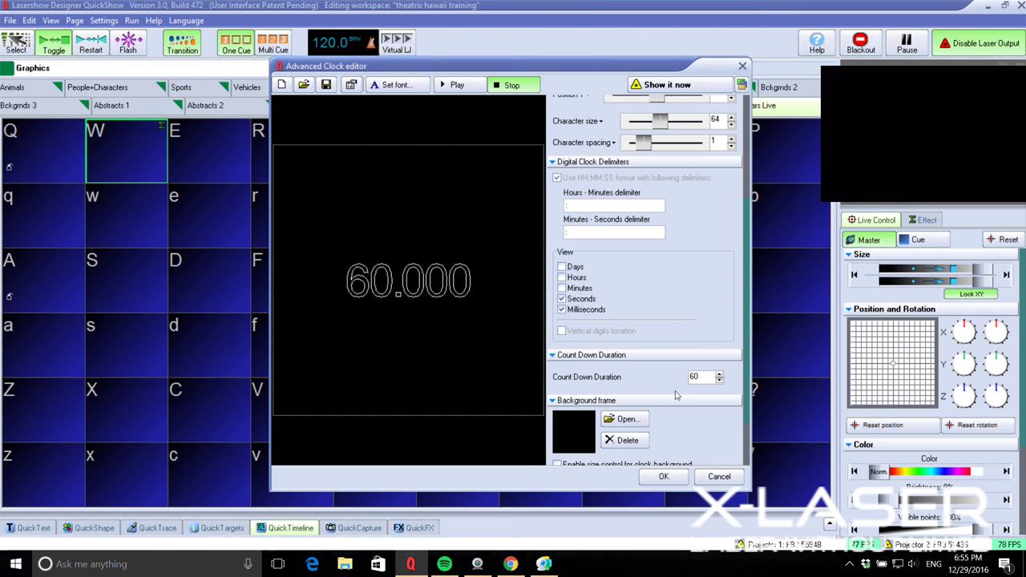
{"action": "double_click", "coordinate": [694, 378]}
{"action": "left_click", "coordinate": [731, 421]}
{"action": "scroll", "coordinate": [747, 386], "scroll_direction": "down", "scroll_amount": 3}
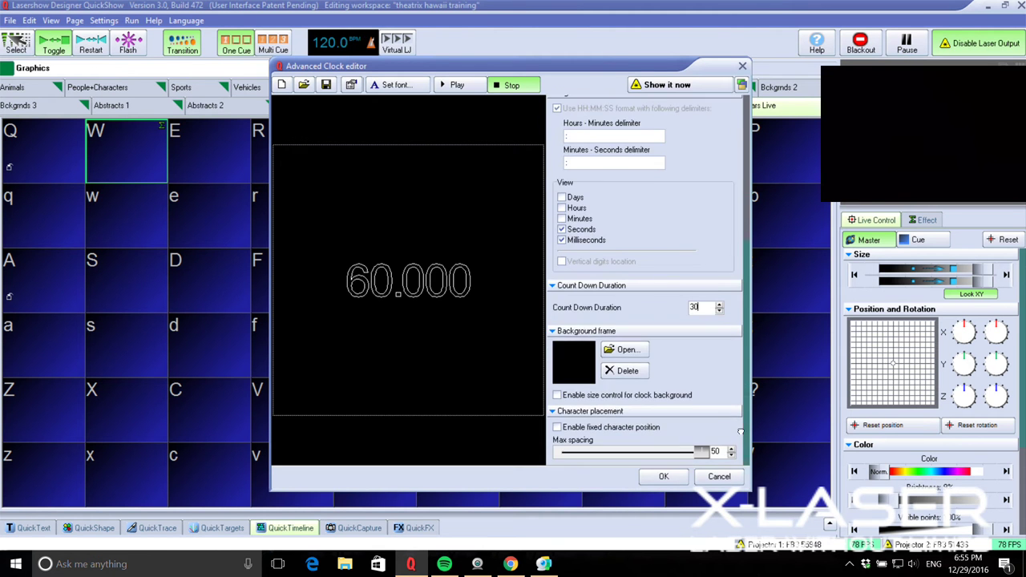
{"action": "left_click", "coordinate": [598, 165]}
Test the countdown live on Zone 1: Projector 1, stop output, and accept the clock settings
{"action": "left_click", "coordinate": [742, 85]}
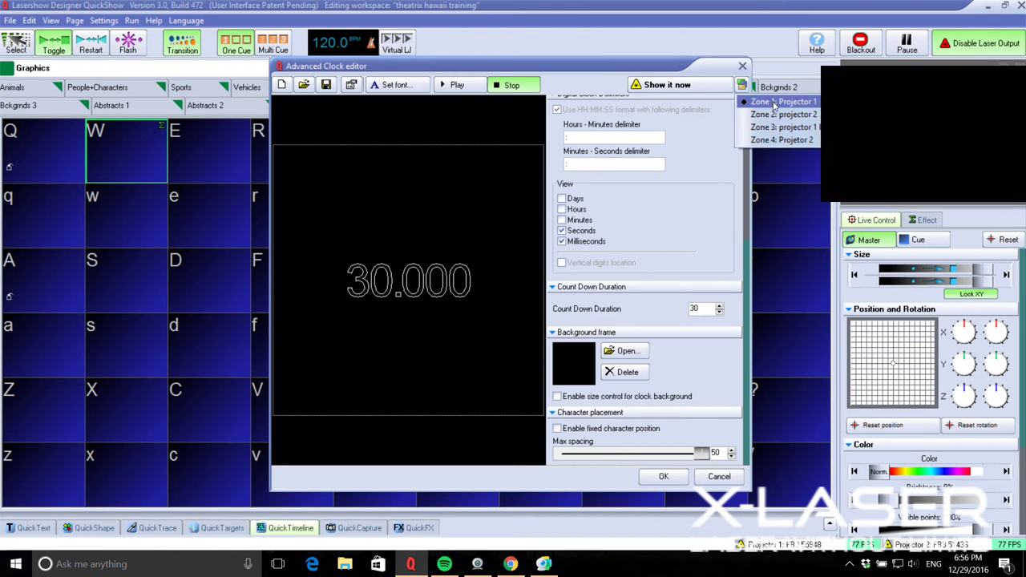
{"action": "left_click", "coordinate": [774, 105]}
{"action": "left_click", "coordinate": [706, 93]}
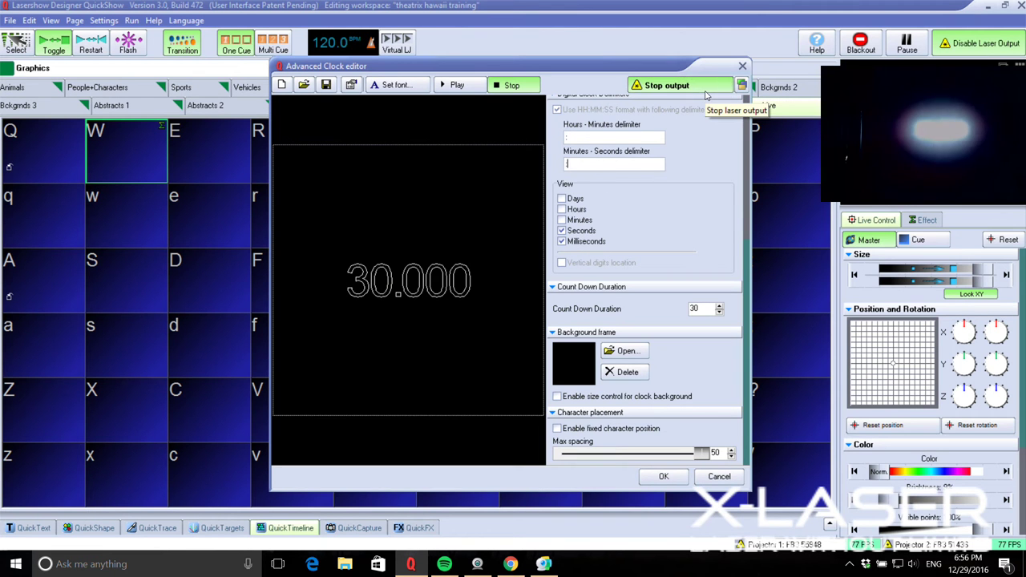
{"action": "left_click", "coordinate": [706, 90]}
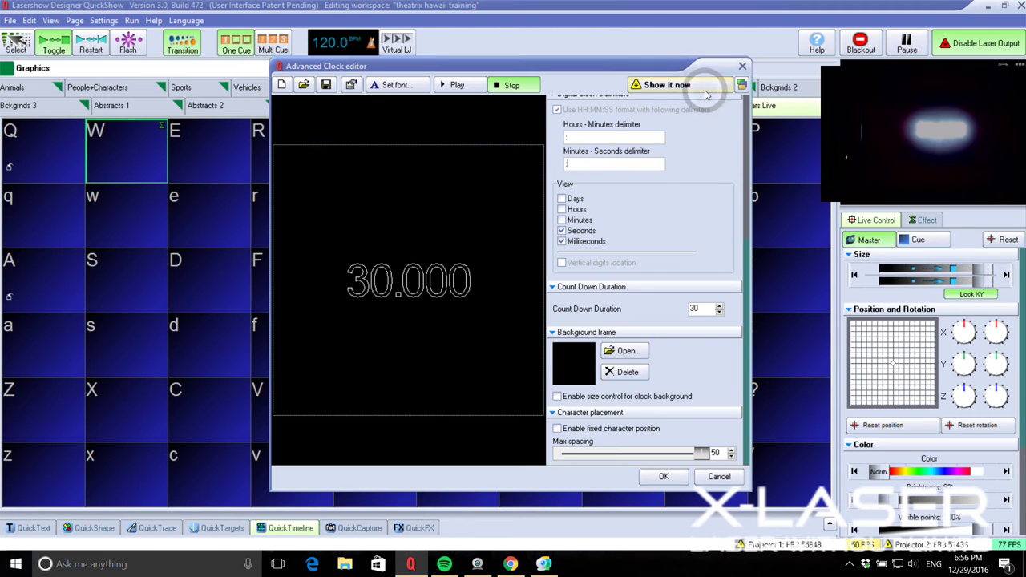
{"action": "left_click", "coordinate": [664, 475]}
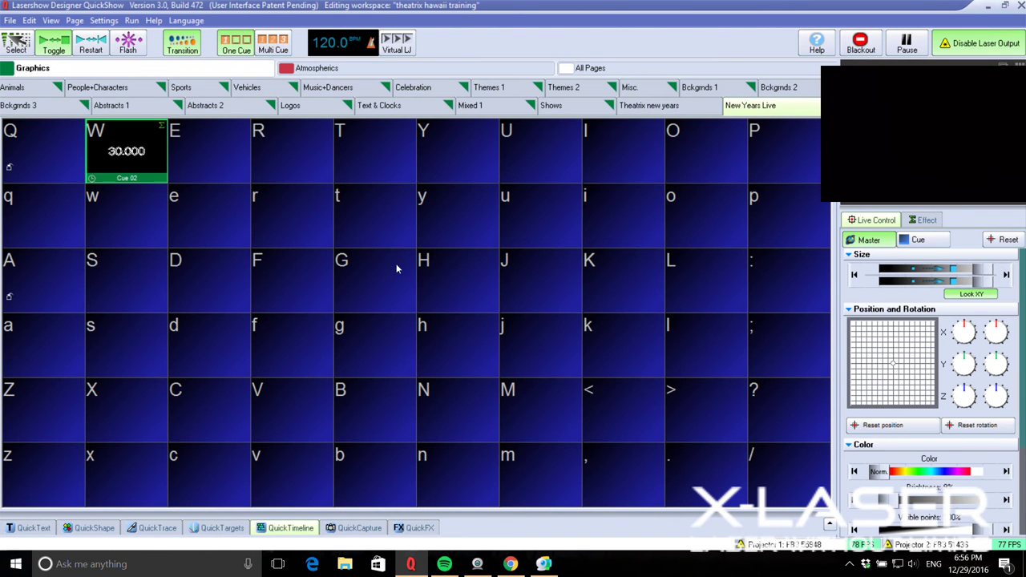
Stop and reset the countdown cue and bring up the QuickTimeline panel
{"action": "left_click", "coordinate": [151, 158]}
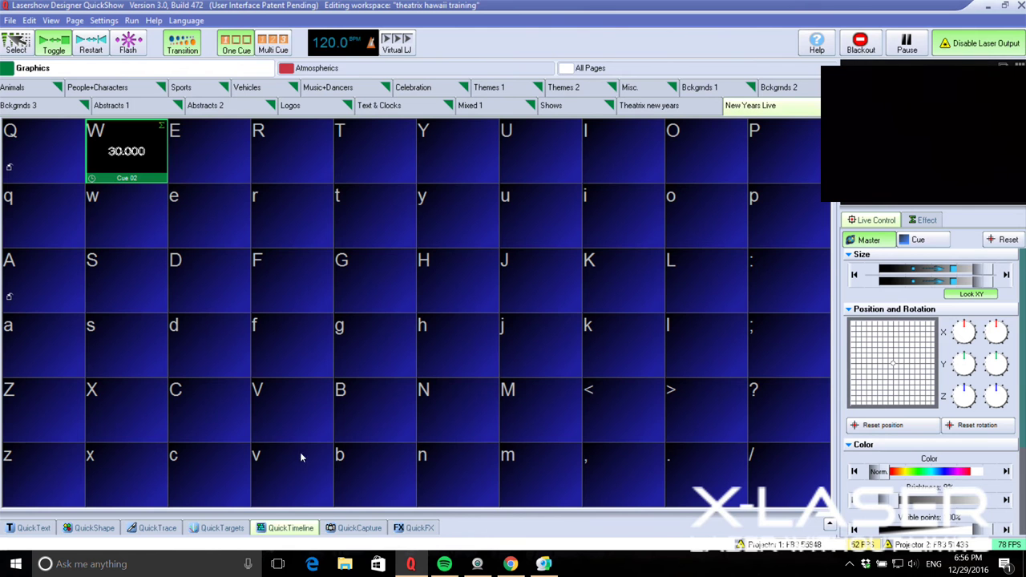
{"action": "left_click", "coordinate": [291, 527]}
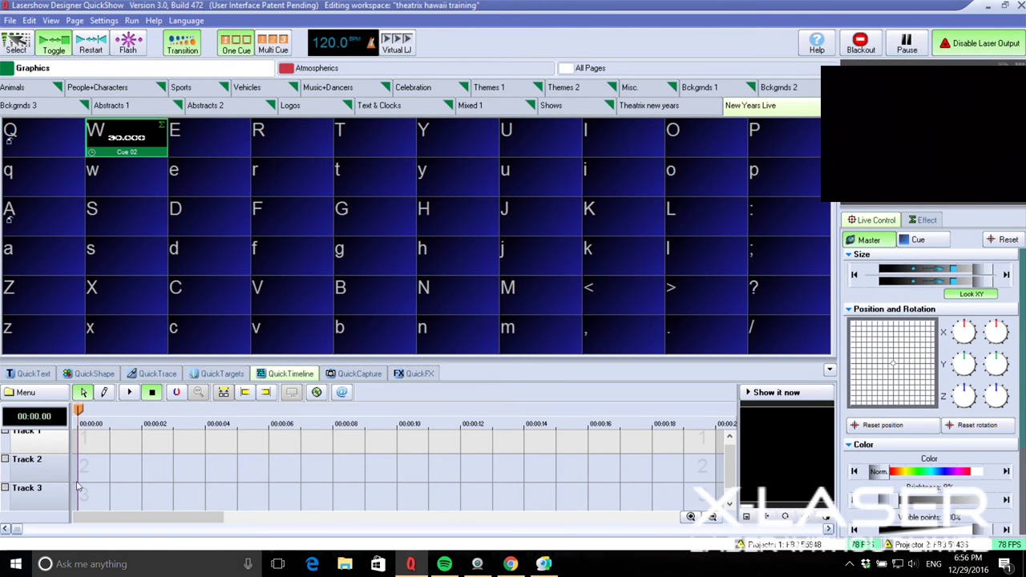
{"action": "left_click", "coordinate": [730, 437]}
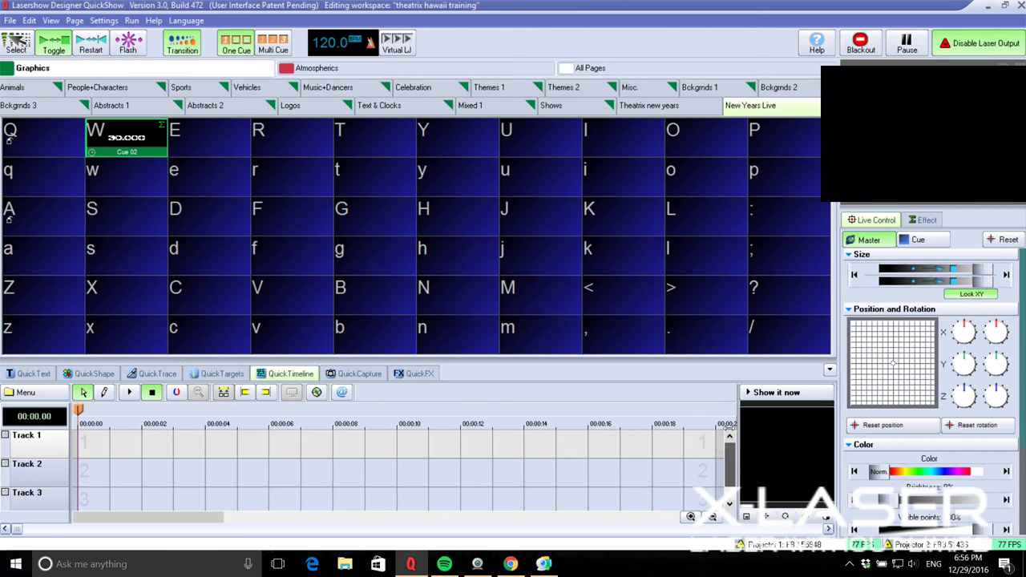
Rename Track 1 to 'Projector 1' and route its output to Zone 1: Projector 1
{"action": "right_click", "coordinate": [51, 450]}
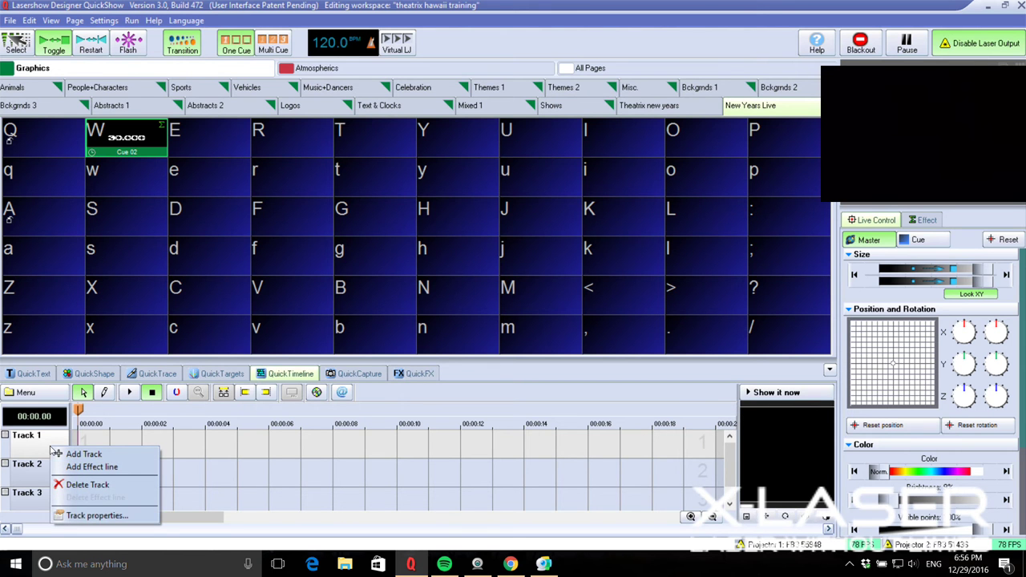
{"action": "left_click", "coordinate": [88, 516]}
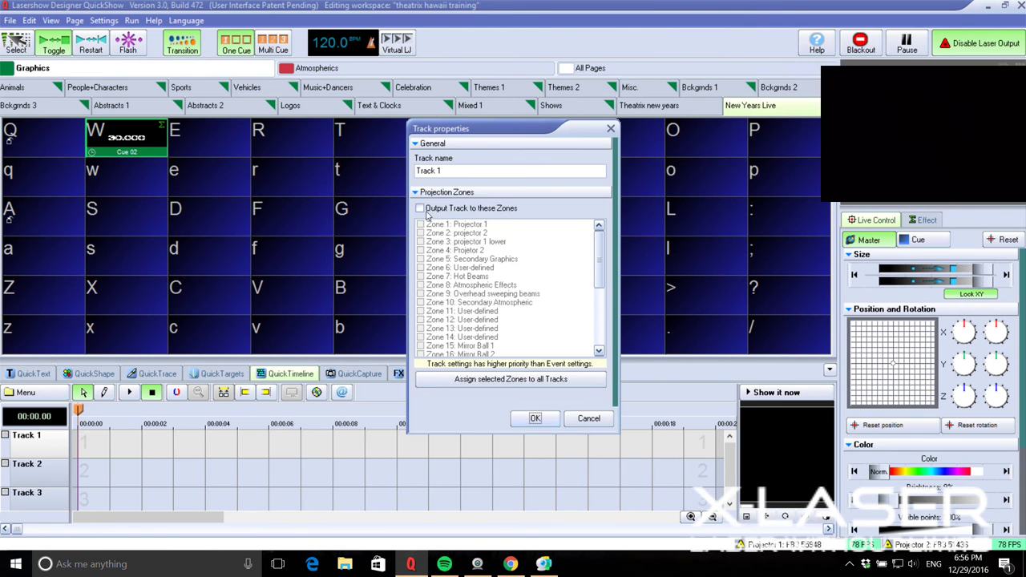
{"action": "left_click", "coordinate": [419, 209]}
{"action": "left_click", "coordinate": [432, 225]}
{"action": "left_click", "coordinate": [421, 224]}
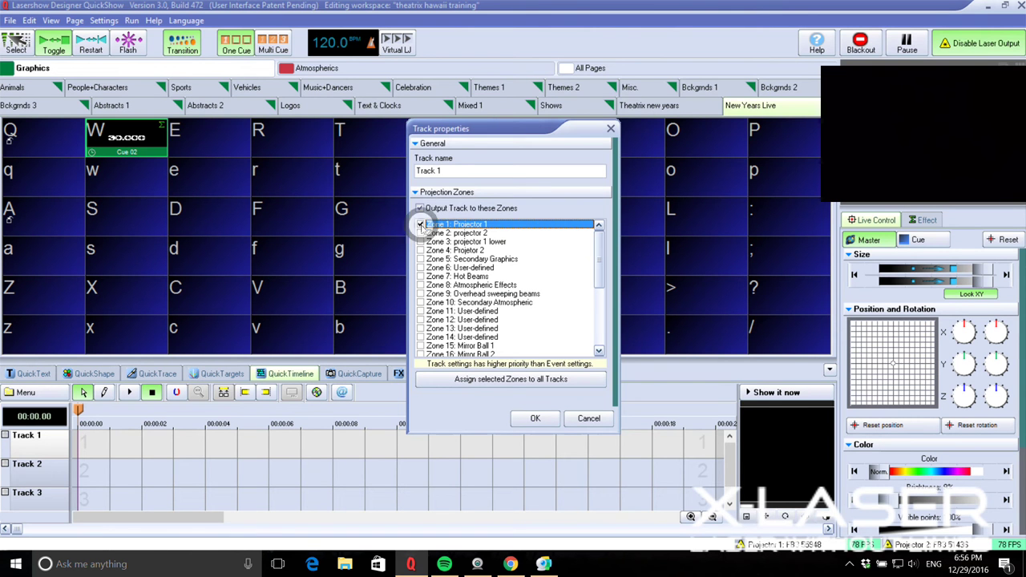
{"action": "left_click_drag", "start_coordinate": [438, 171], "coordinate": [404, 172]}
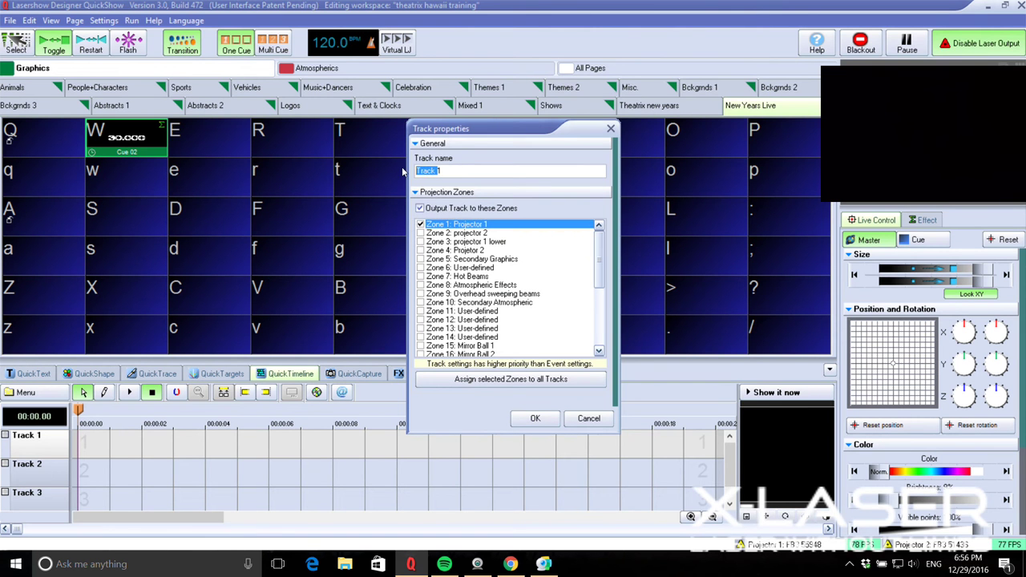
{"action": "type", "text": "Projector"}
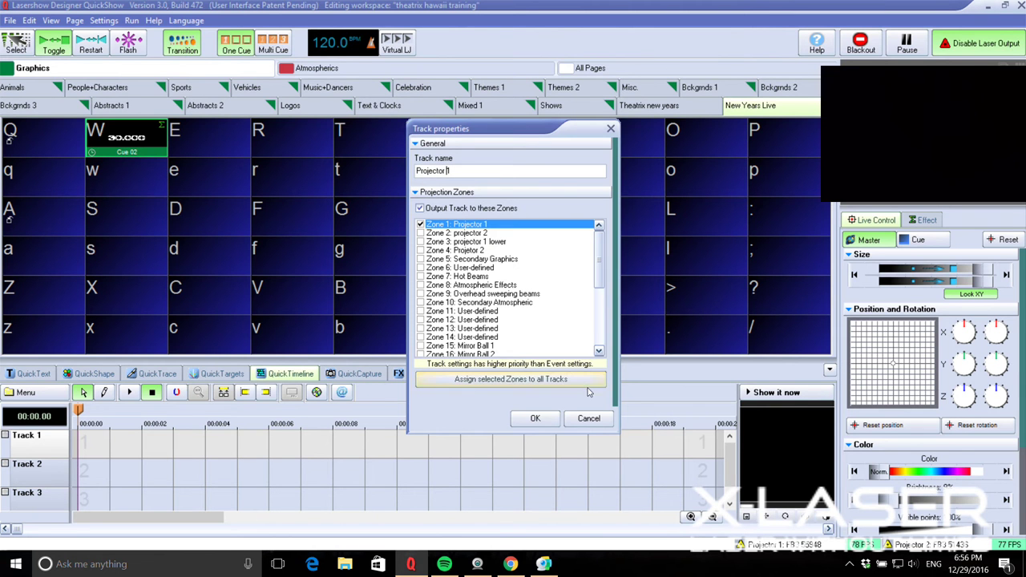
{"action": "left_click", "coordinate": [535, 418]}
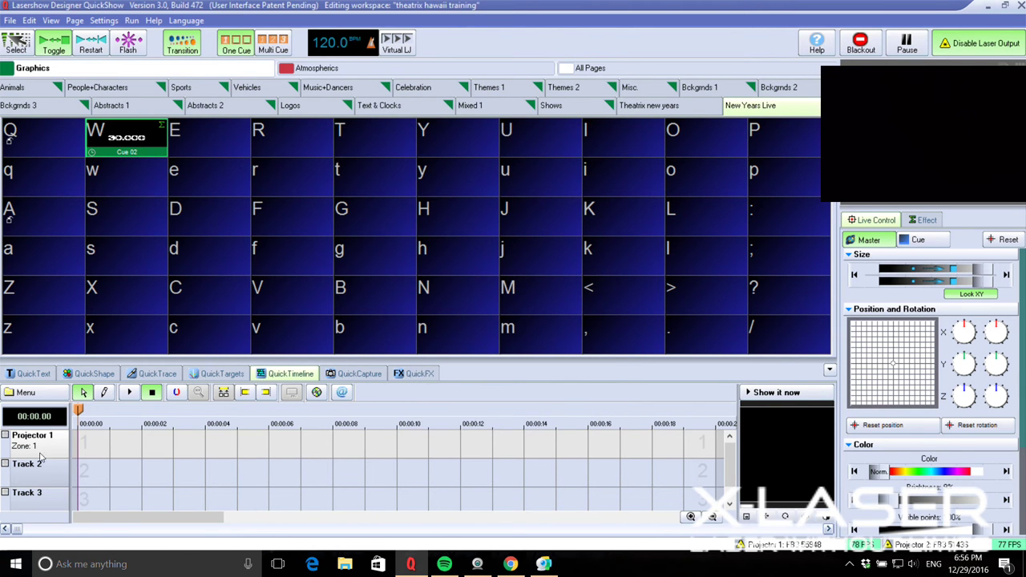
Rename Track 2 to 'Projector 2' and route its output only to Zone 2
{"action": "right_click", "coordinate": [33, 465]}
{"action": "left_click", "coordinate": [78, 533]}
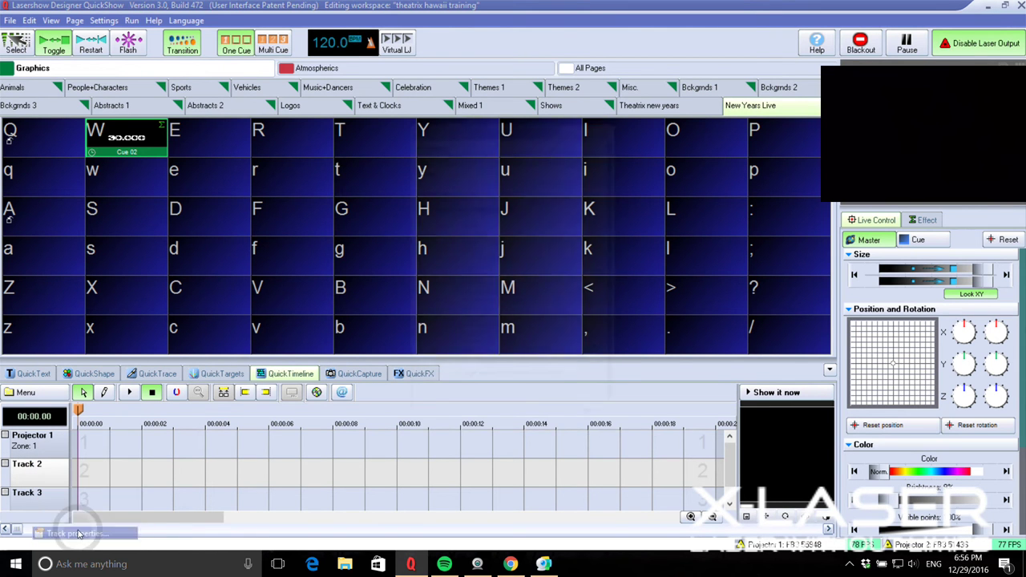
{"action": "double_click", "coordinate": [433, 173]}
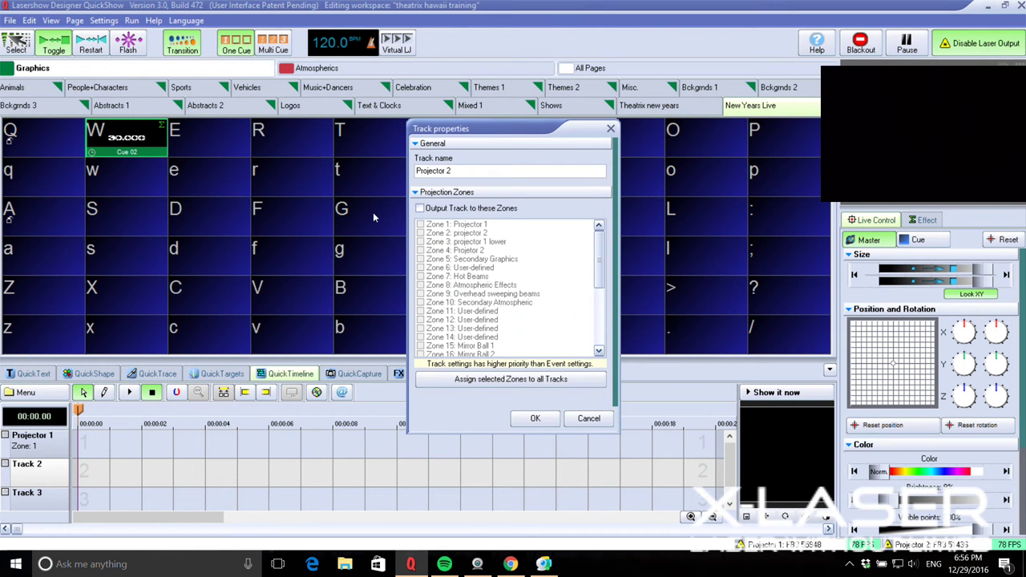
{"action": "left_click", "coordinate": [420, 209]}
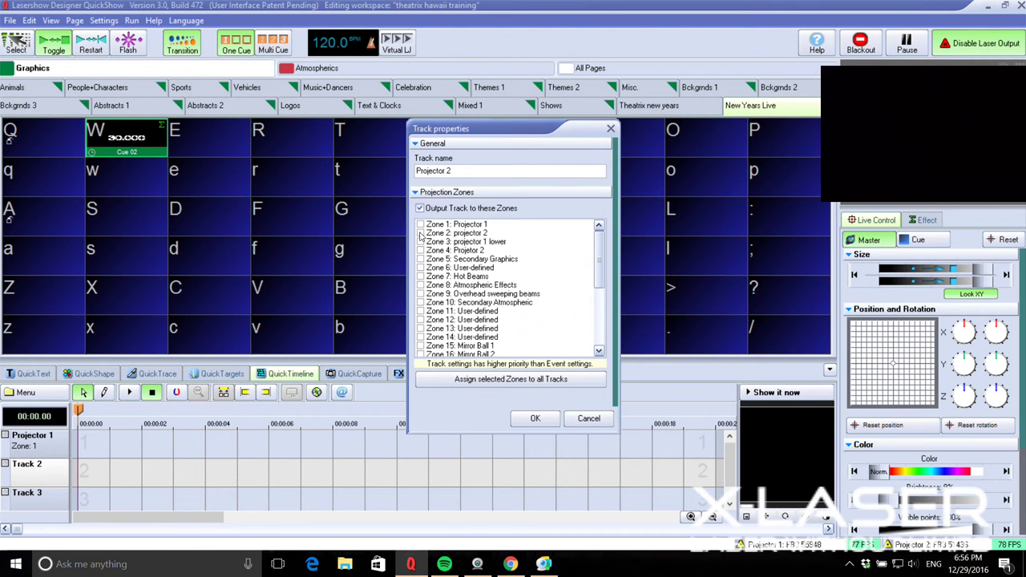
{"action": "left_click", "coordinate": [420, 233]}
{"action": "left_click", "coordinate": [534, 417]}
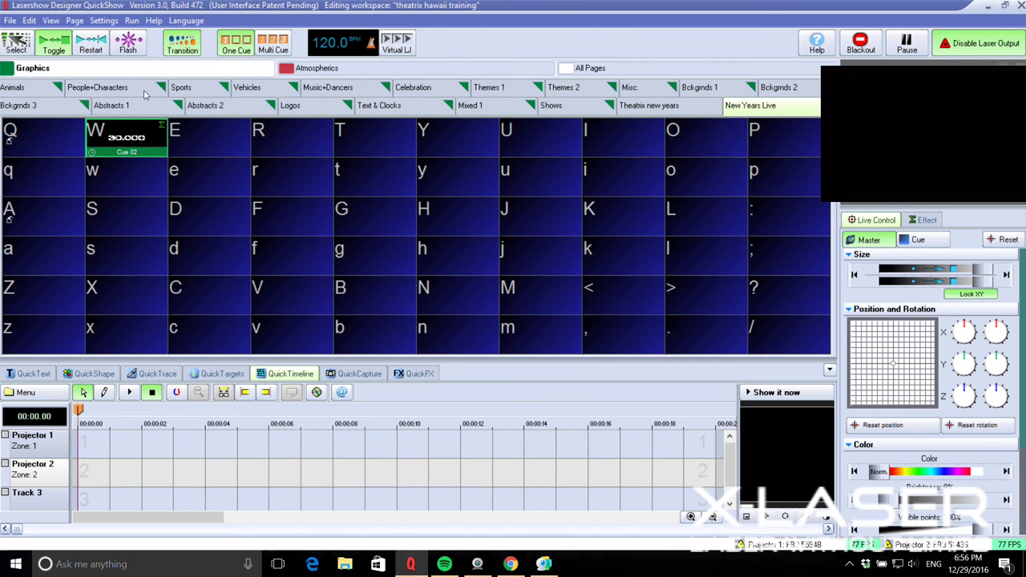
Place the Cue 02 countdown at the start of Projector 1's track and zoom out the timeline
{"action": "left_click", "coordinate": [143, 129]}
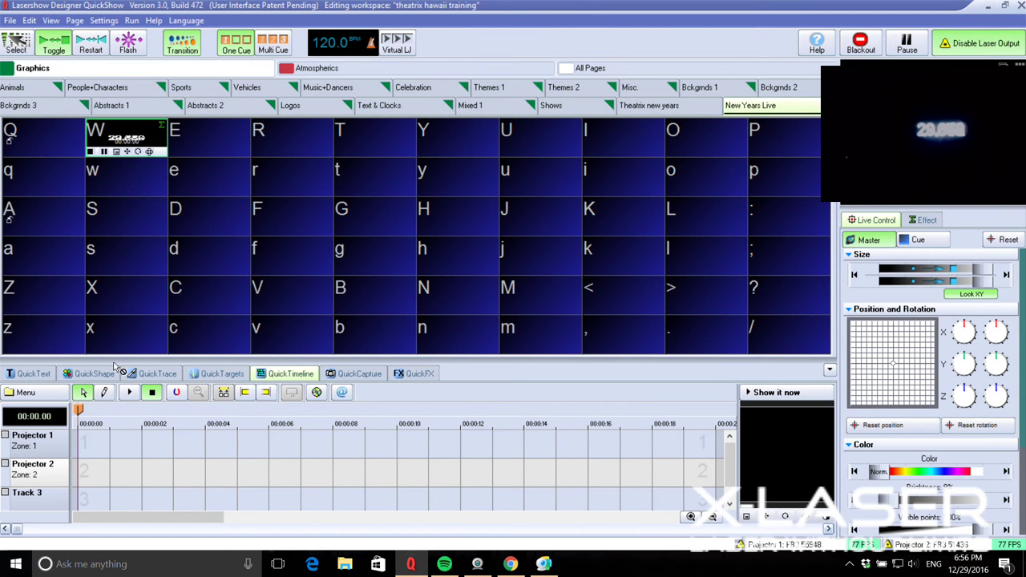
{"action": "left_click_drag", "start_coordinate": [92, 446], "coordinate": [90, 444]}
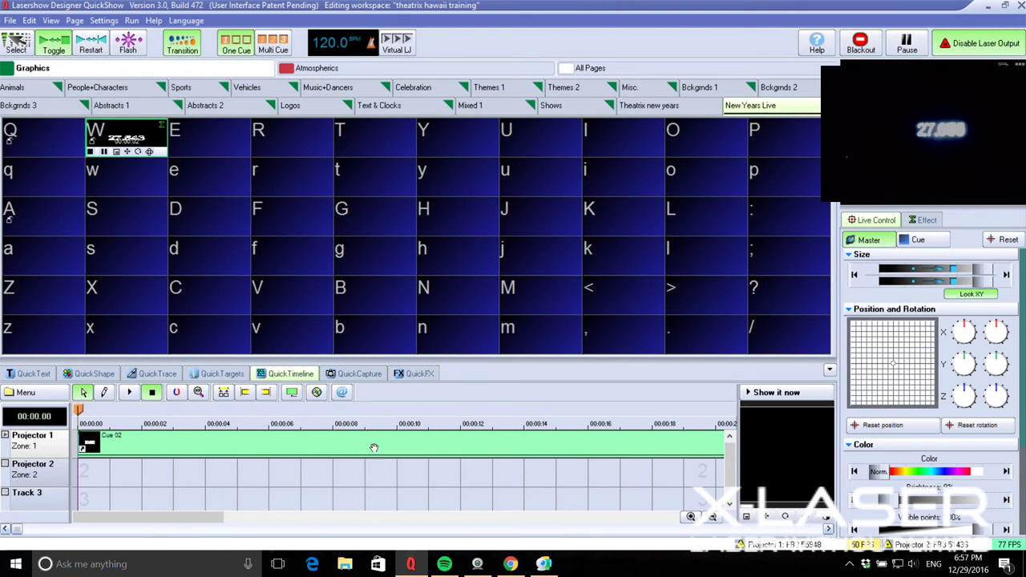
{"action": "left_click", "coordinate": [712, 517]}
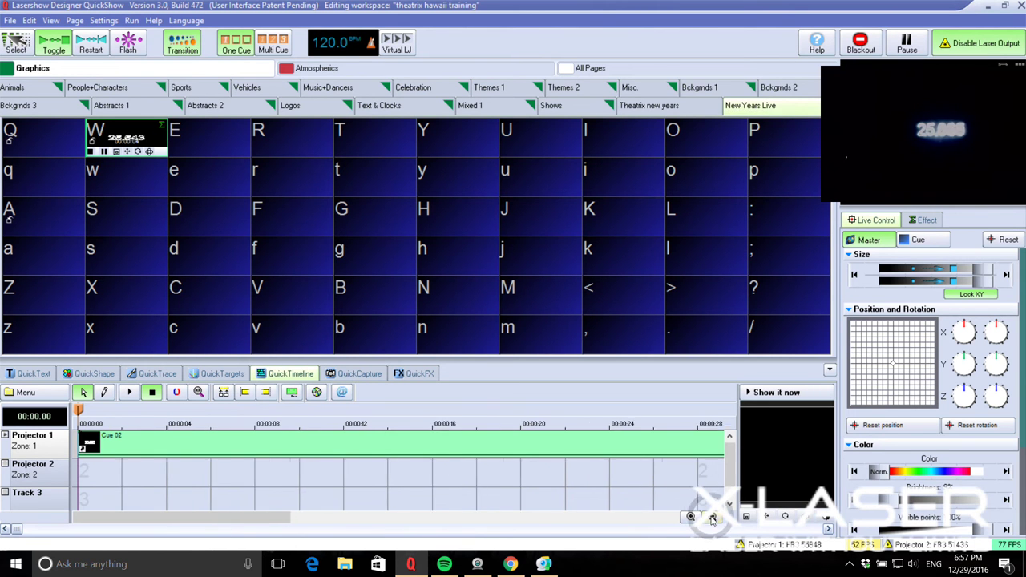
{"action": "left_click", "coordinate": [712, 517]}
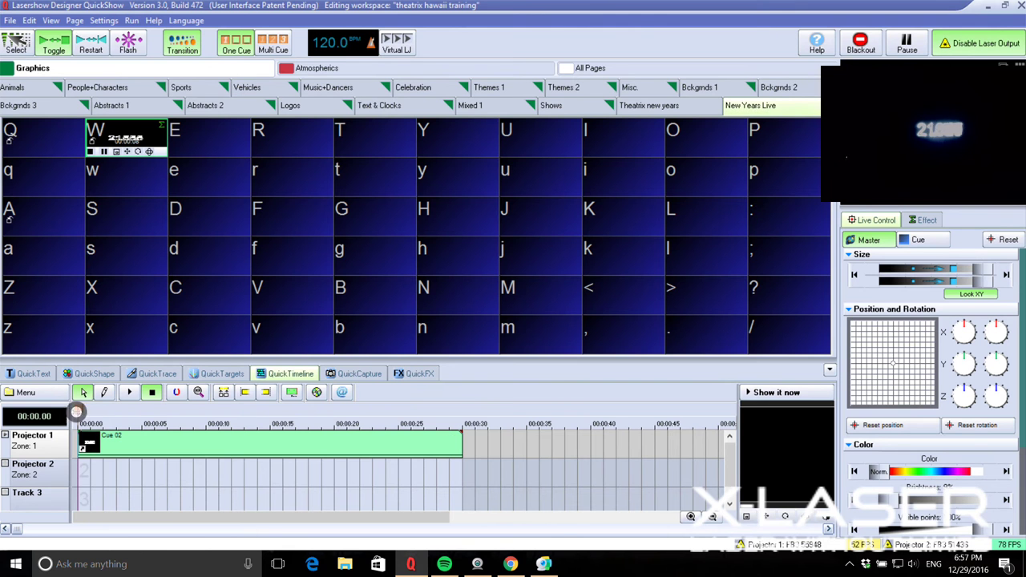
{"action": "left_click_drag", "start_coordinate": [79, 409], "coordinate": [464, 409]}
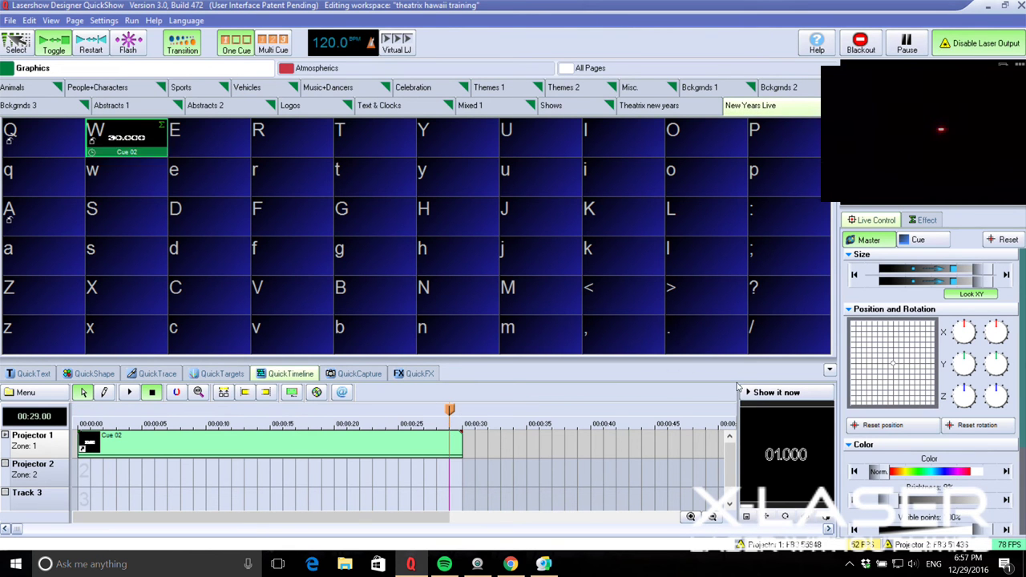
Preview the timeline on the laser output while stretching Cue 02 to about 00:45
{"action": "left_click", "coordinate": [775, 393]}
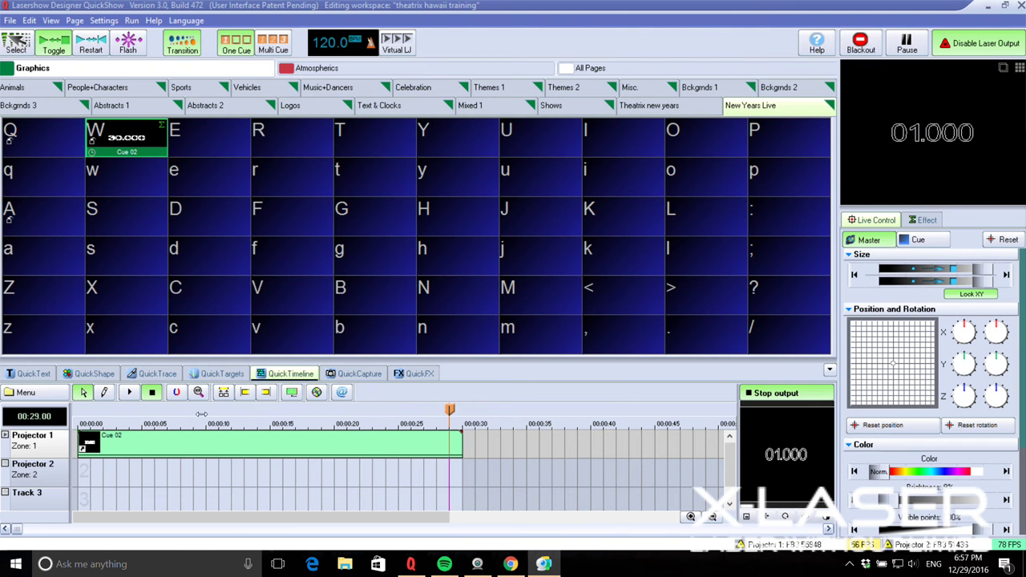
{"action": "left_click", "coordinate": [131, 392]}
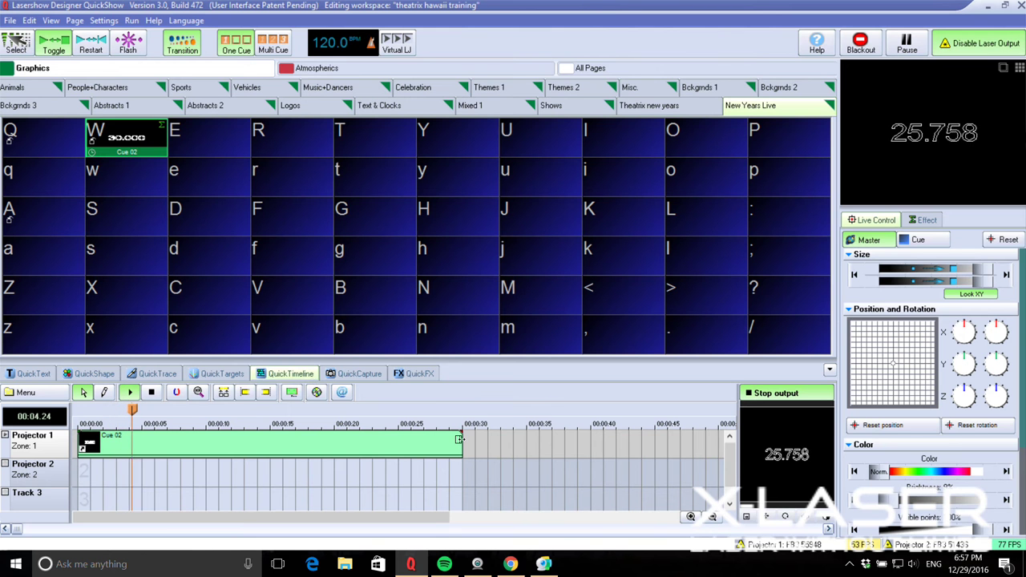
{"action": "left_click_drag", "start_coordinate": [459, 439], "coordinate": [664, 440]}
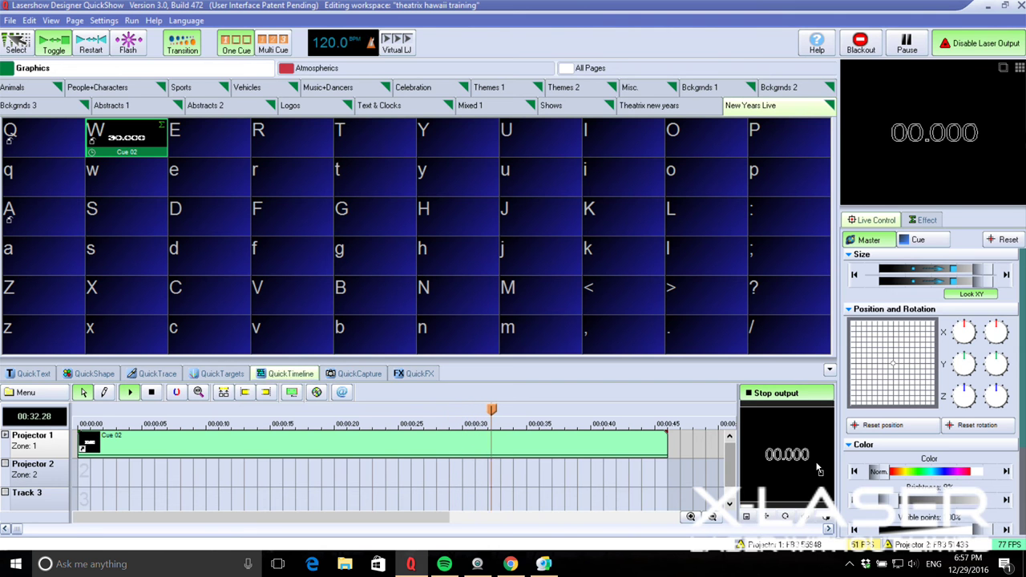
{"action": "key", "text": "space"}
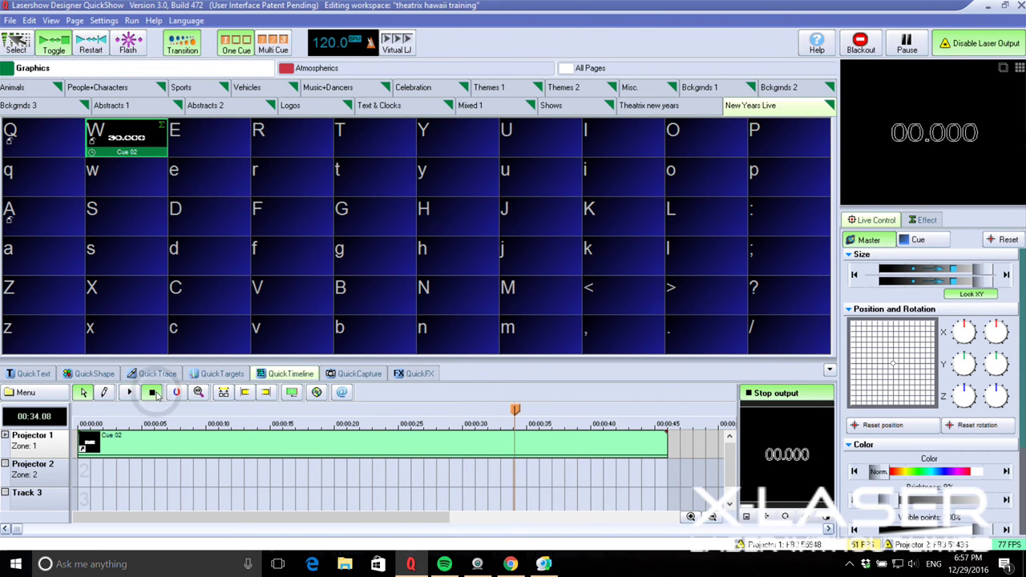
Add an effect line under Projector 1 and draw an effect event from 00:30 to 00:45
{"action": "right_click", "coordinate": [45, 451]}
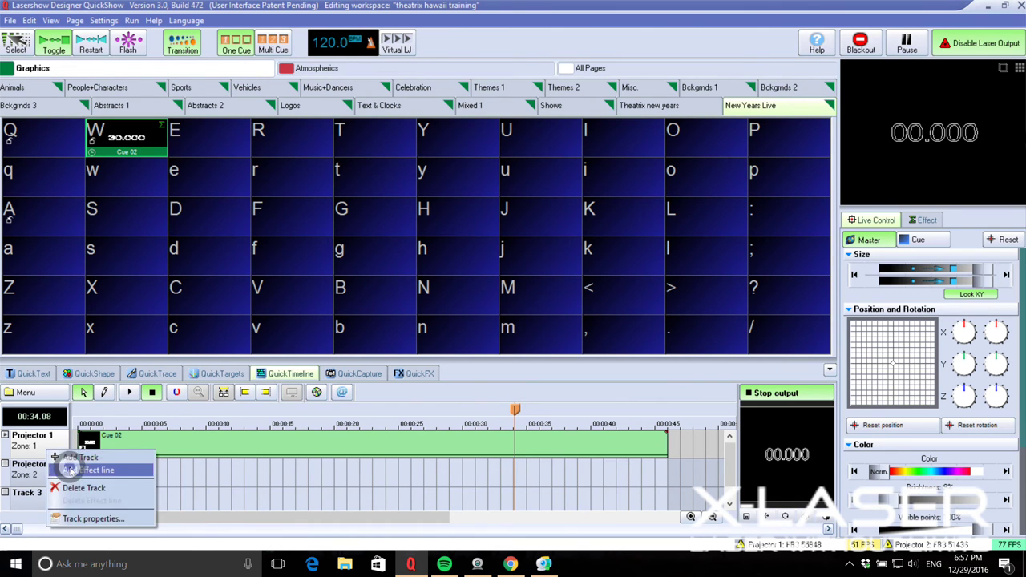
{"action": "left_click", "coordinate": [112, 470]}
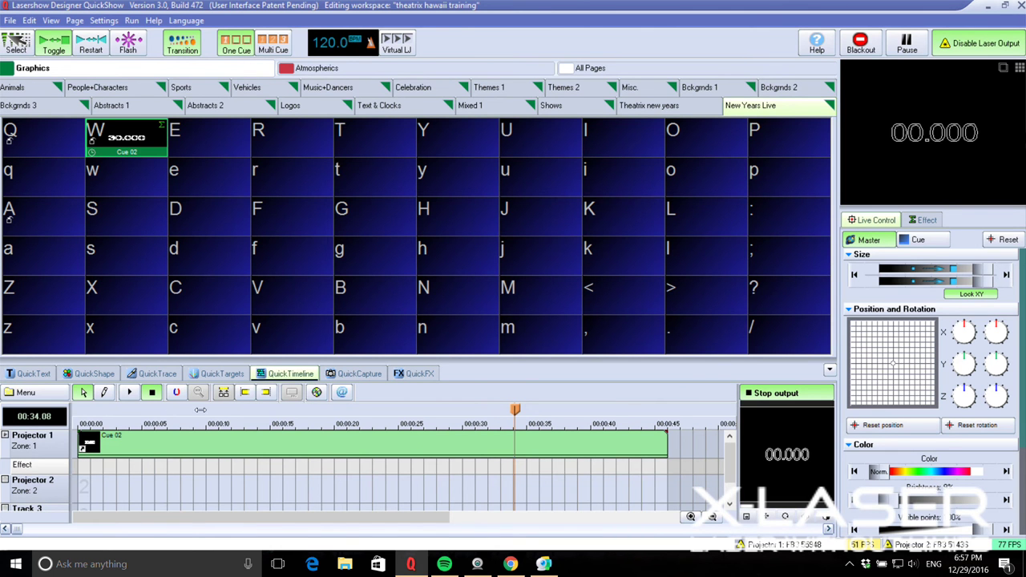
{"action": "left_click", "coordinate": [104, 392]}
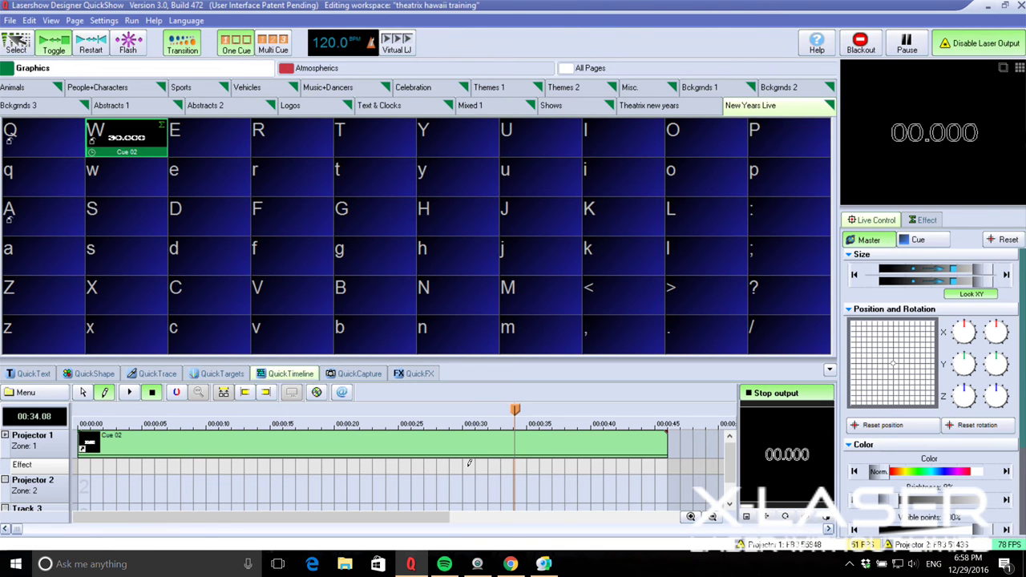
{"action": "left_click", "coordinate": [666, 466]}
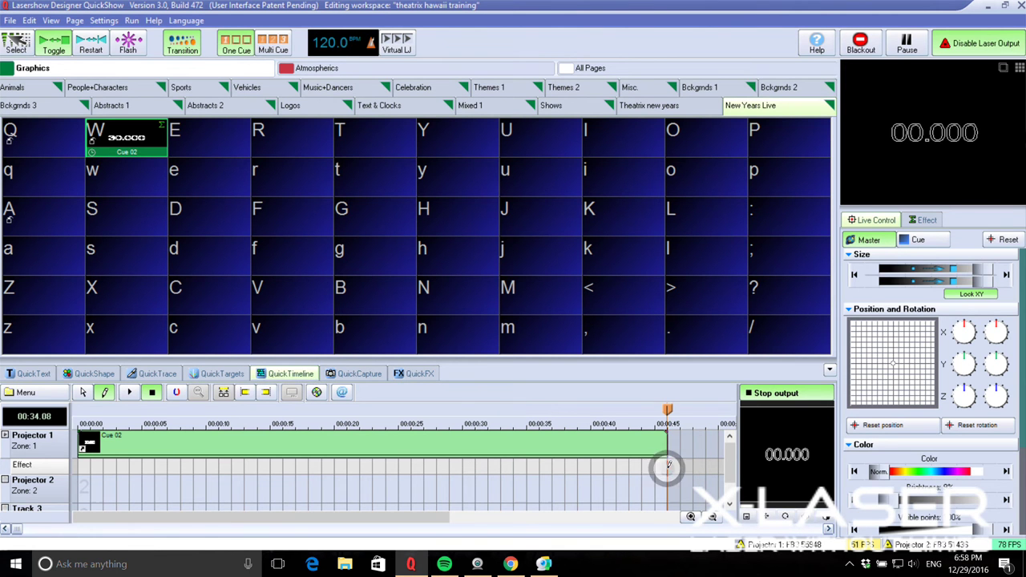
{"action": "left_click_drag", "start_coordinate": [644, 469], "coordinate": [474, 472]}
{"action": "key", "text": "Escape"}
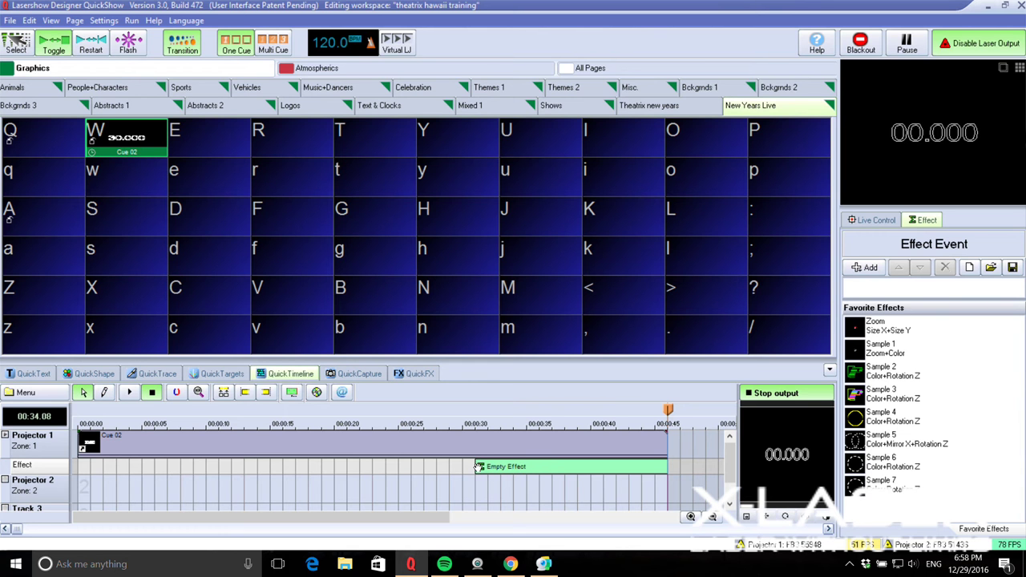
Draw a second effect event from about 00:20 to 00:30, then go to QuickFX
{"action": "left_click", "coordinate": [103, 392]}
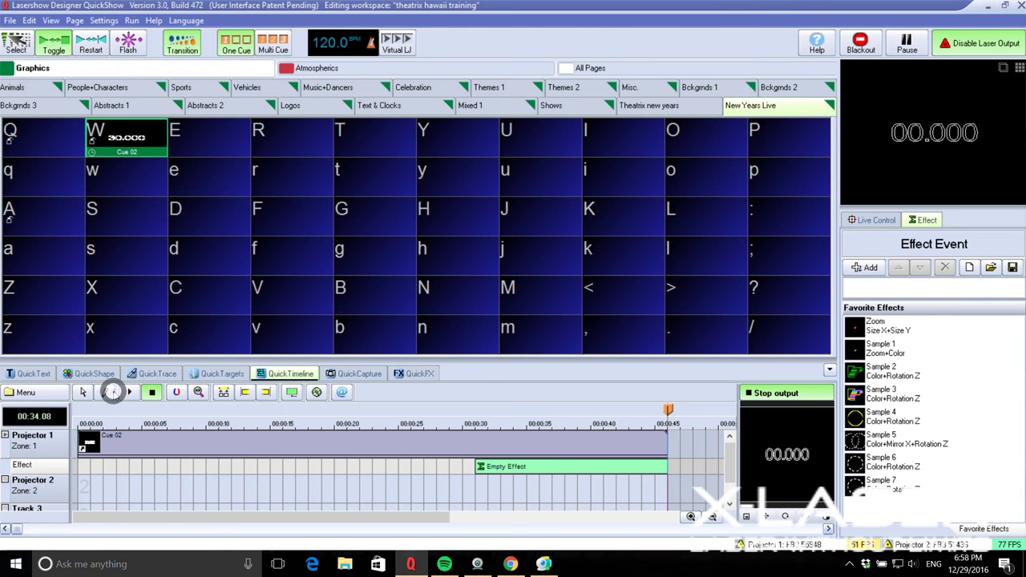
{"action": "left_click", "coordinate": [479, 466]}
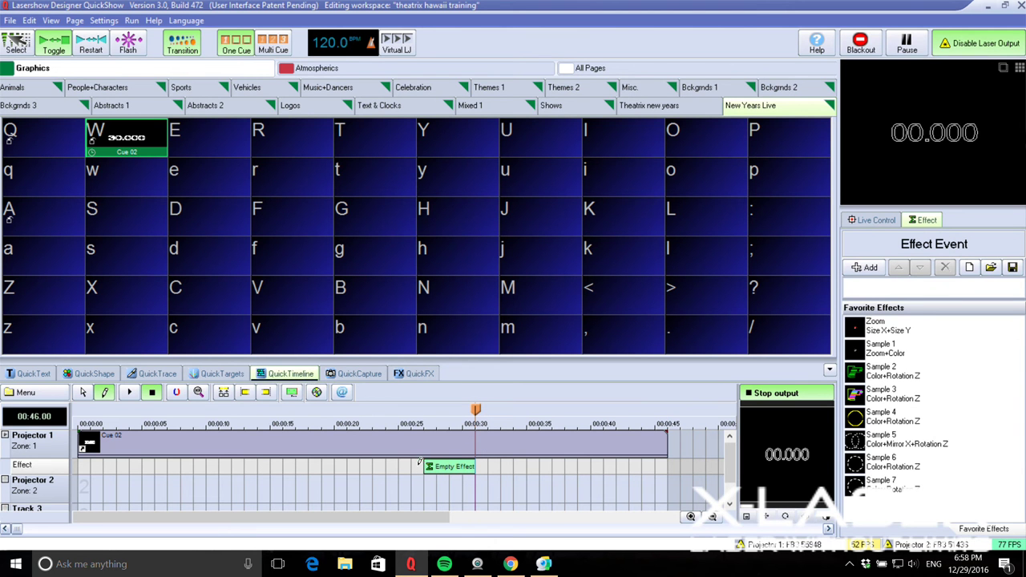
{"action": "left_click_drag", "start_coordinate": [398, 455], "coordinate": [349, 453]}
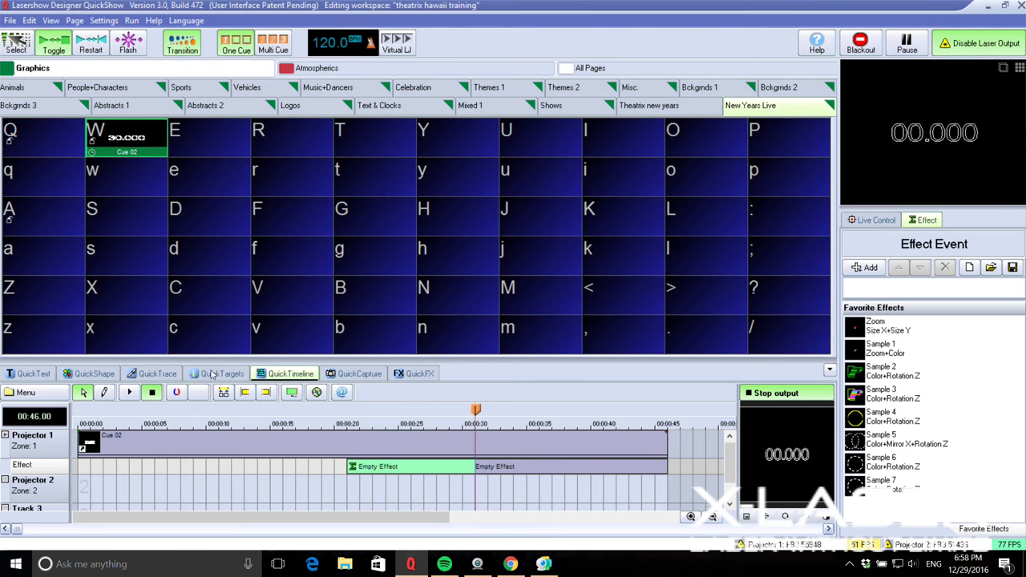
{"action": "left_click", "coordinate": [416, 375]}
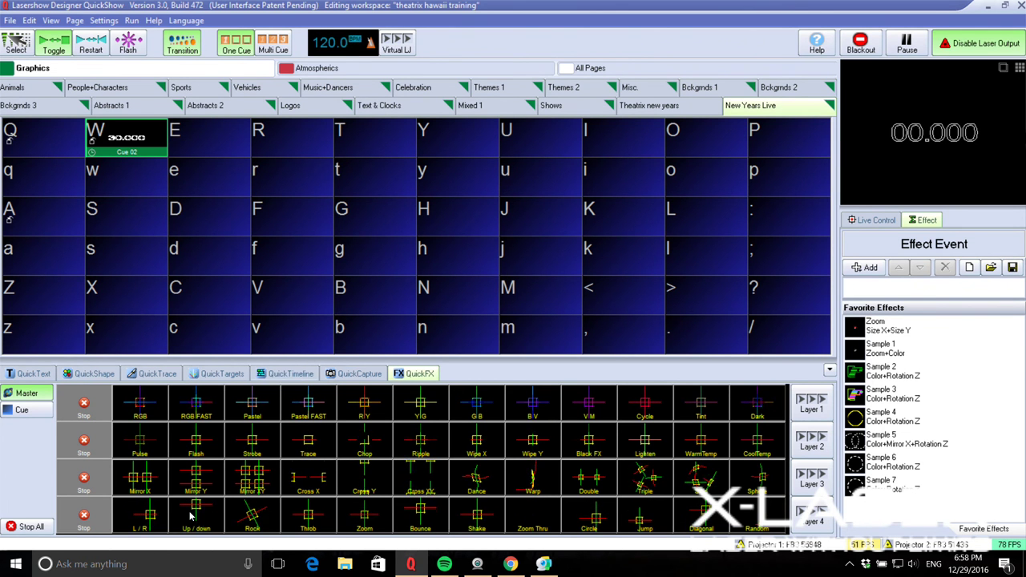
Copy the whole Throb effect from QuickFX Layer 4 and paste it into the first empty effect event
{"action": "left_click", "coordinate": [318, 519]}
{"action": "right_click", "coordinate": [903, 290]}
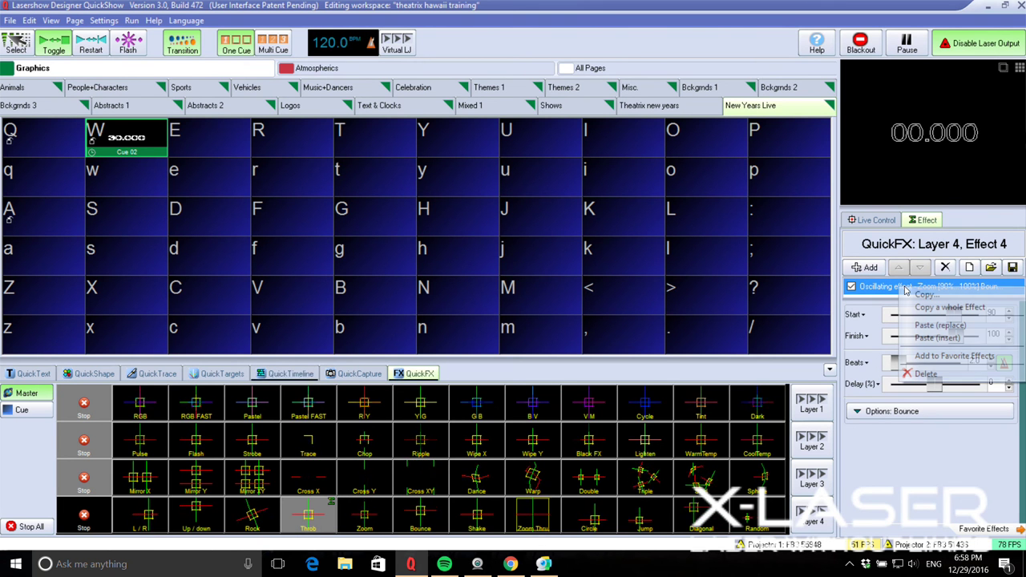
{"action": "left_click", "coordinate": [935, 308]}
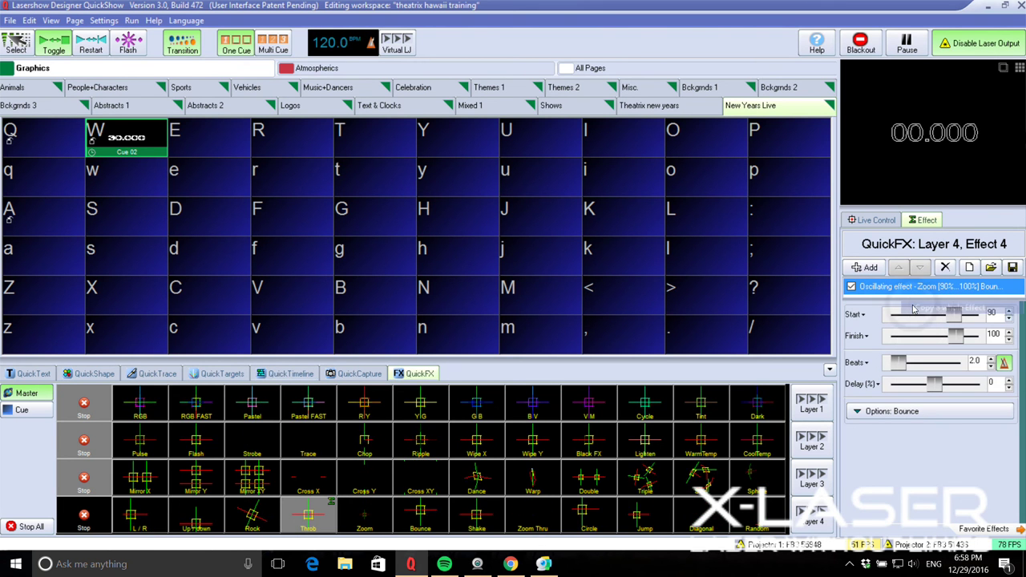
{"action": "left_click", "coordinate": [287, 373]}
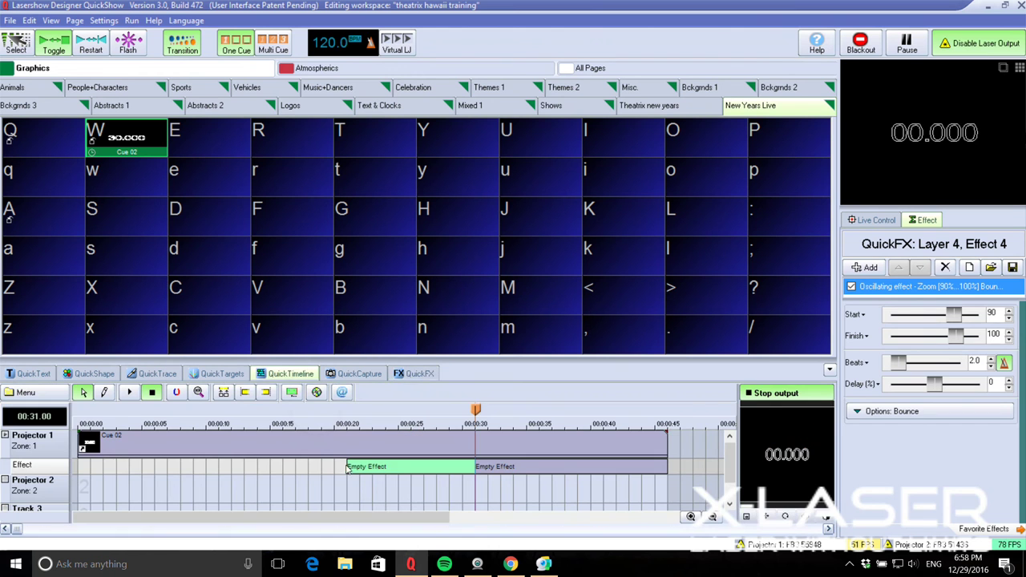
{"action": "left_click", "coordinate": [400, 466]}
{"action": "right_click", "coordinate": [874, 287]}
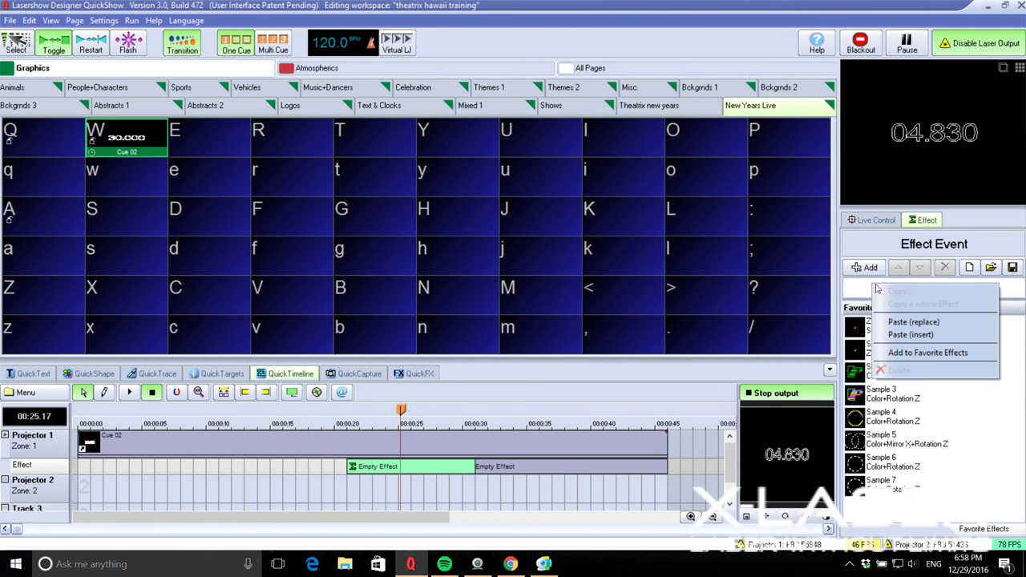
{"action": "left_click", "coordinate": [914, 305]}
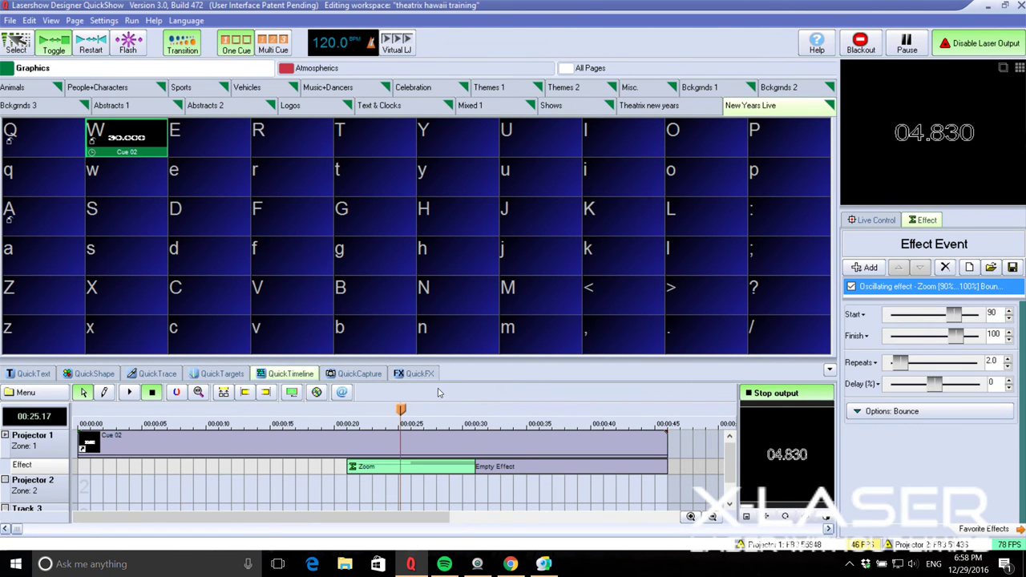
{"action": "mouse_move", "coordinate": [400, 409]}
{"action": "left_mouse_down"}
{"action": "mouse_move", "coordinate": [374, 409]}
{"action": "mouse_move", "coordinate": [517, 409]}
{"action": "mouse_move", "coordinate": [358, 405]}
{"action": "mouse_move", "coordinate": [396, 404]}
{"action": "left_mouse_up"}
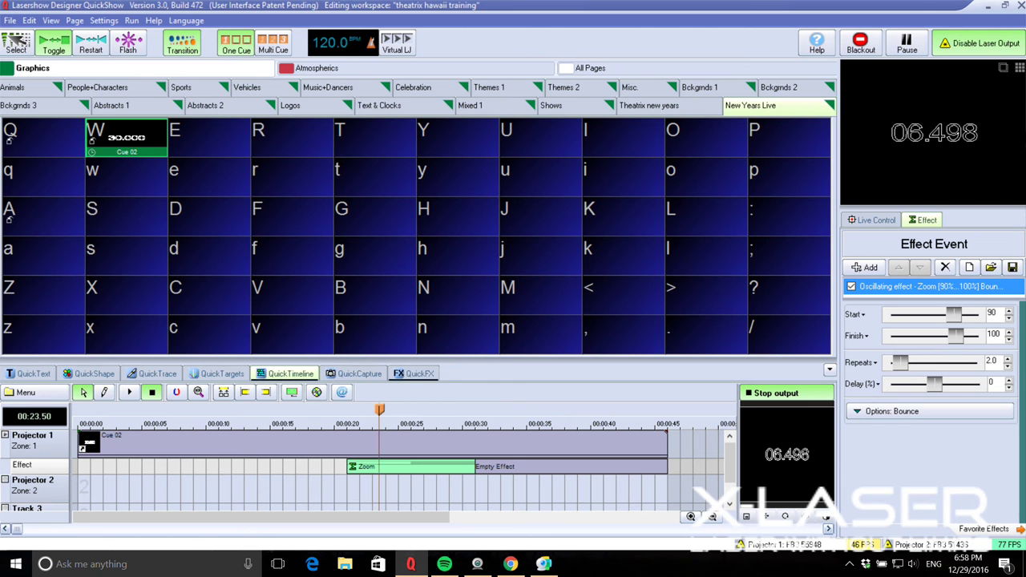
Set the Zoom to bounce between 75% and 100% with 10 repeats, then preview playback
{"action": "double_click", "coordinate": [993, 314]}
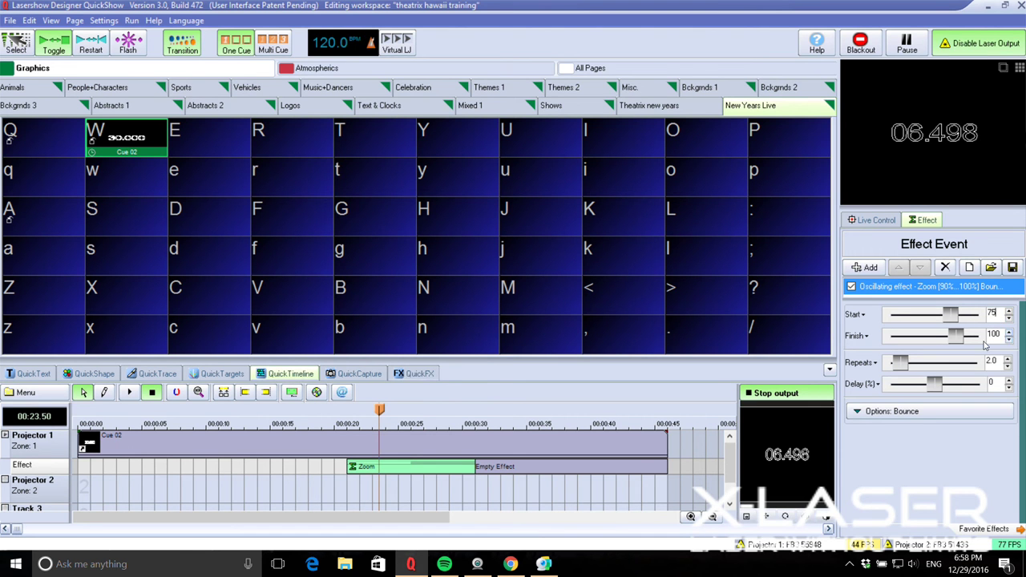
{"action": "double_click", "coordinate": [992, 335]}
{"action": "left_click_drag", "start_coordinate": [350, 408], "coordinate": [501, 411]}
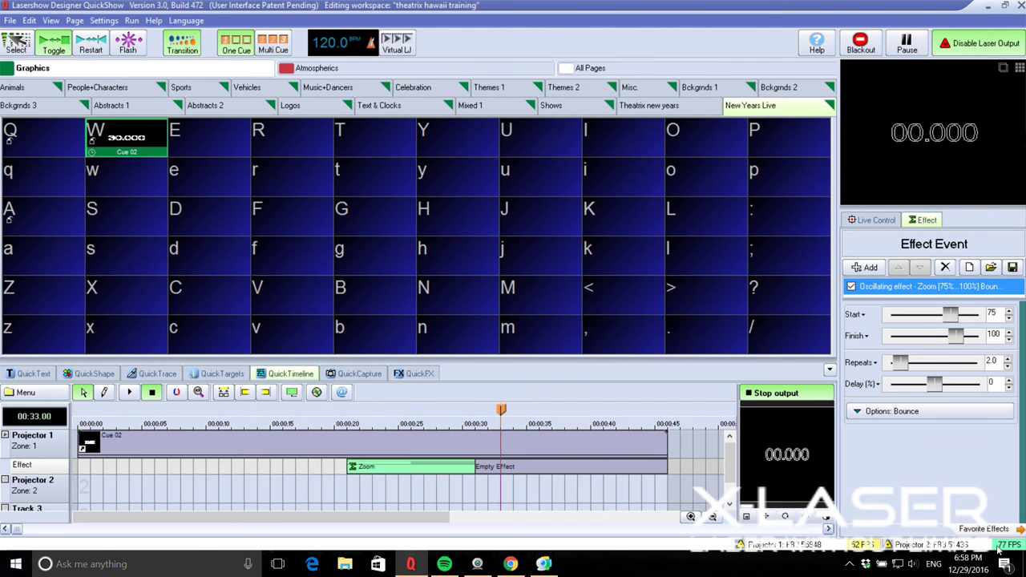
{"action": "double_click", "coordinate": [994, 361]}
{"action": "type", "text": "10"}
{"action": "key", "text": "Return"}
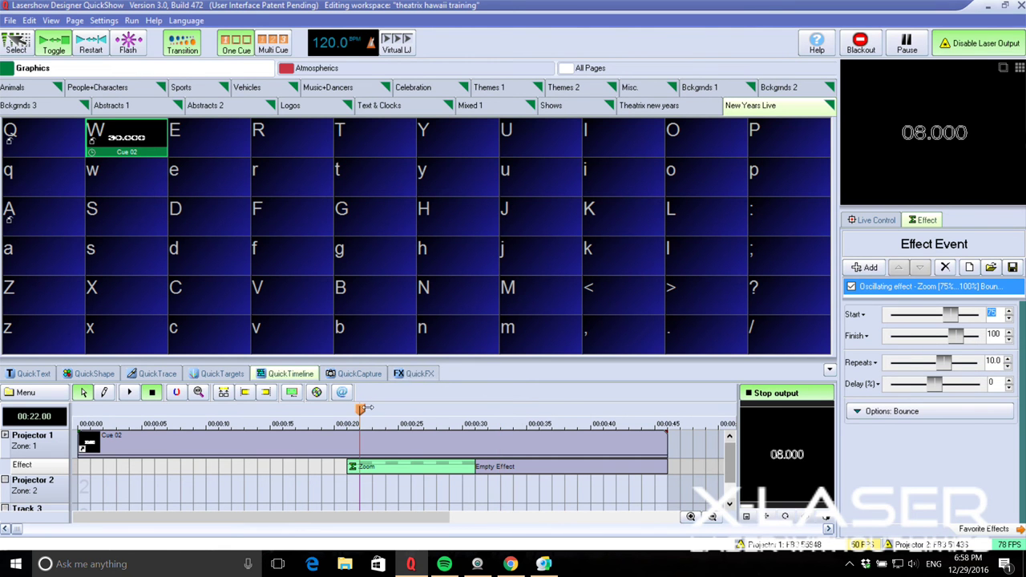
{"action": "left_click_drag", "start_coordinate": [365, 409], "coordinate": [325, 409]}
{"action": "left_click", "coordinate": [132, 392]}
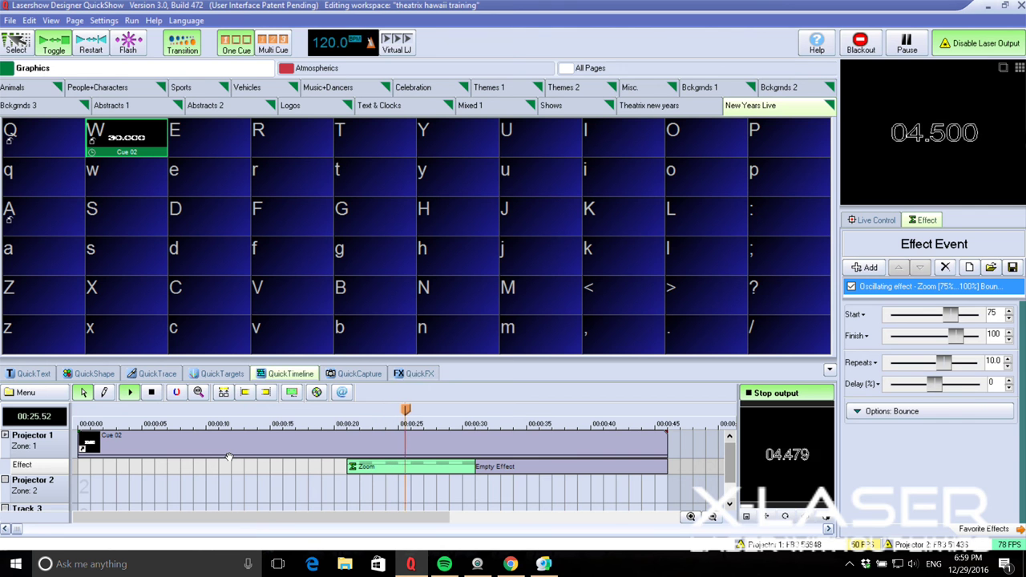
Stop playback, zoom in, and retime the Zoom clip from about 00:20 to just before 00:30
{"action": "left_click", "coordinate": [152, 392]}
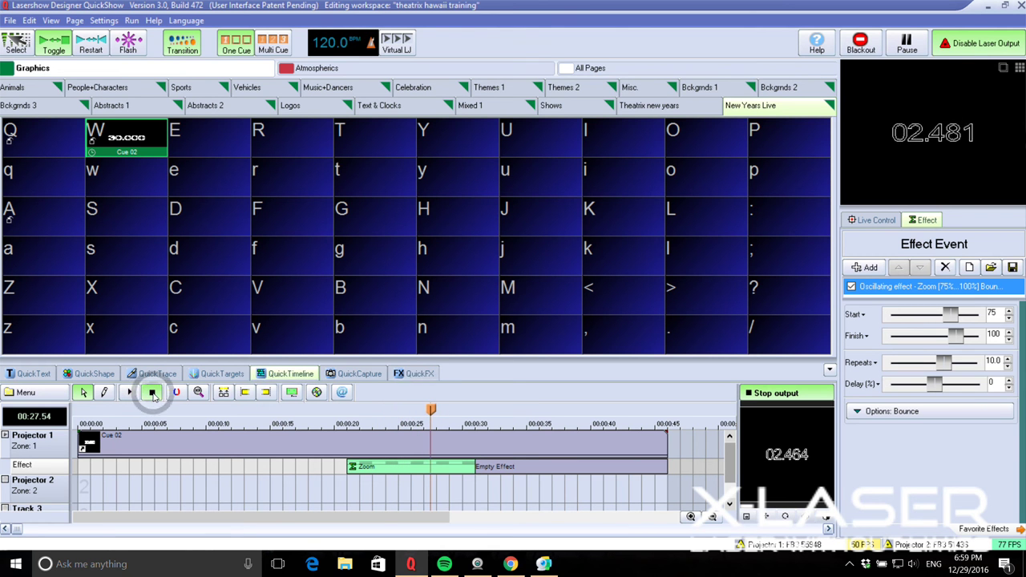
{"action": "left_click", "coordinate": [691, 516]}
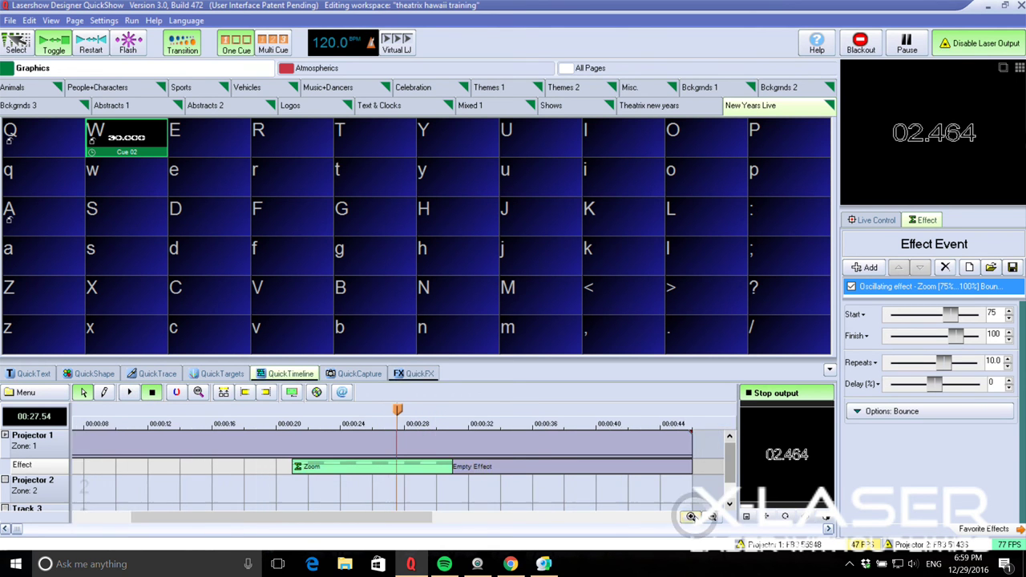
{"action": "left_click", "coordinate": [691, 516]}
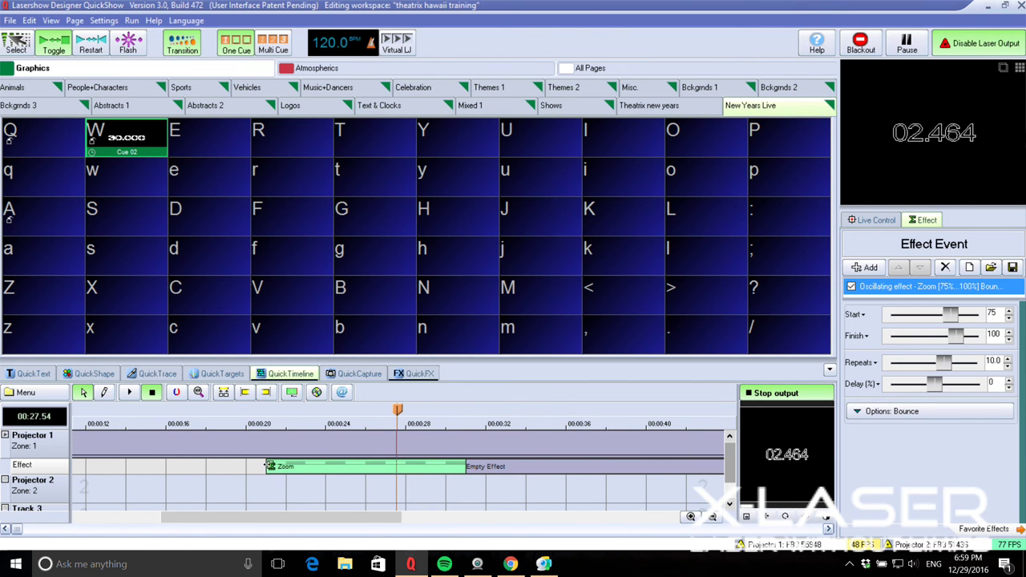
{"action": "left_click_drag", "start_coordinate": [268, 466], "coordinate": [241, 461]}
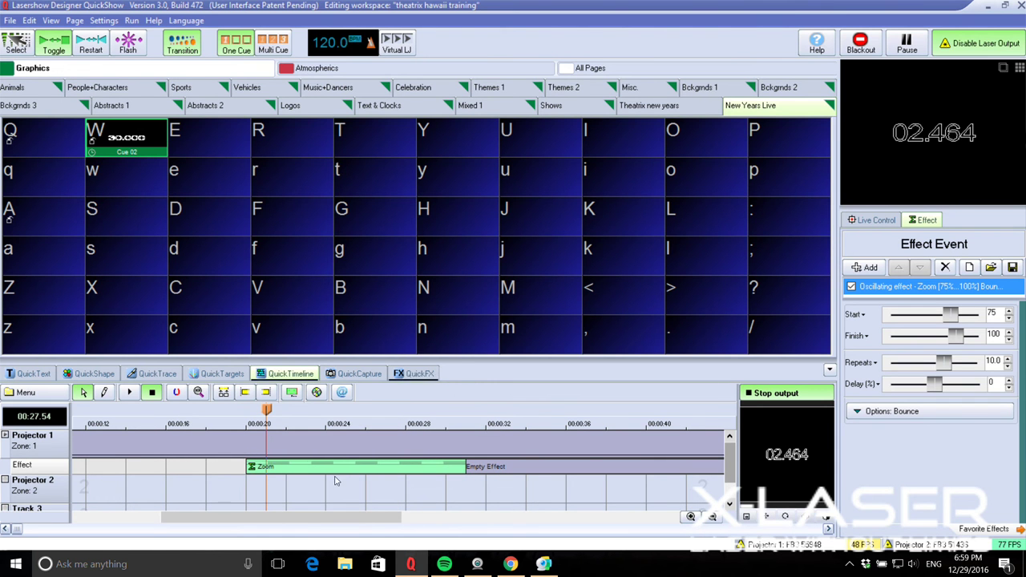
{"action": "left_click", "coordinate": [468, 469]}
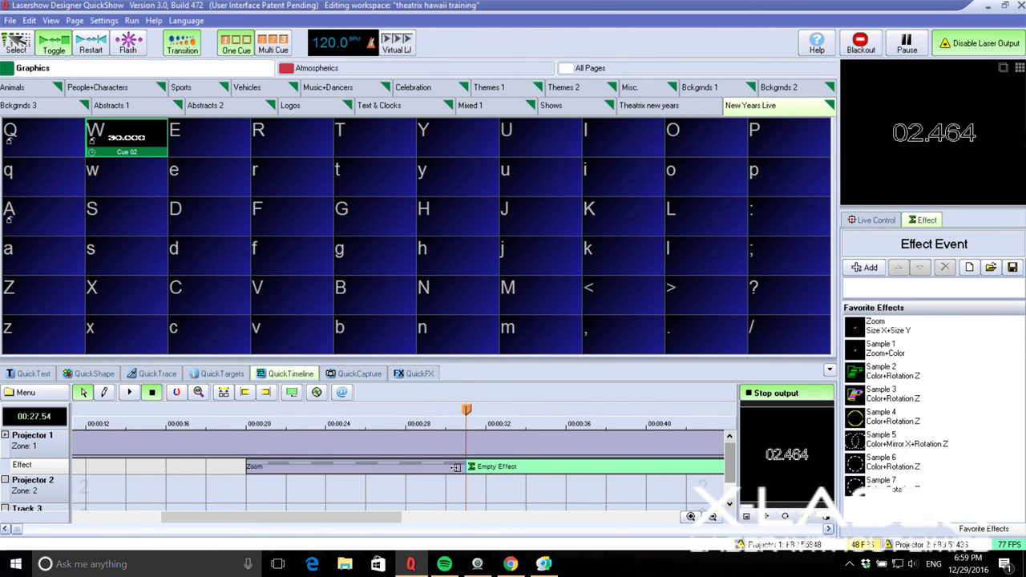
{"action": "left_click", "coordinate": [462, 467]}
{"action": "left_click_drag", "start_coordinate": [462, 467], "coordinate": [458, 466]}
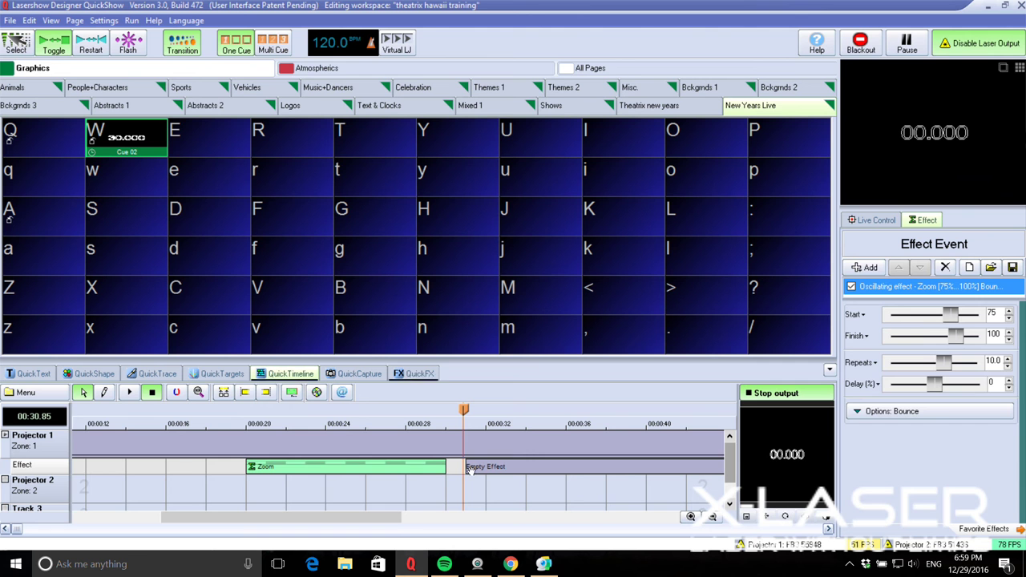
{"action": "left_click", "coordinate": [469, 469]}
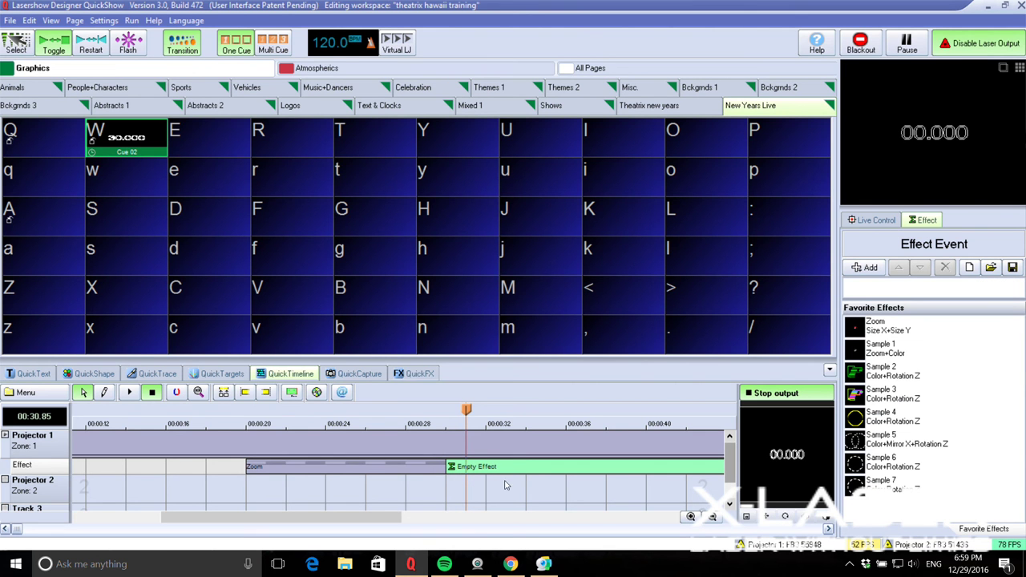
Set the playhead to 00:30 and copy the whole Ripple effect from the QuickFX grid
{"action": "left_click_drag", "start_coordinate": [457, 409], "coordinate": [447, 409]}
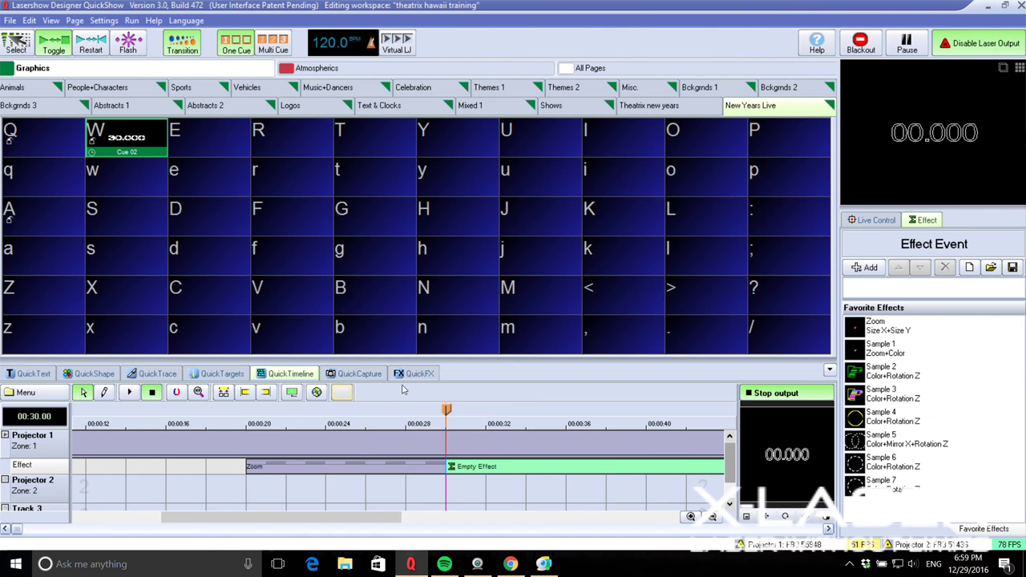
{"action": "left_click", "coordinate": [429, 374]}
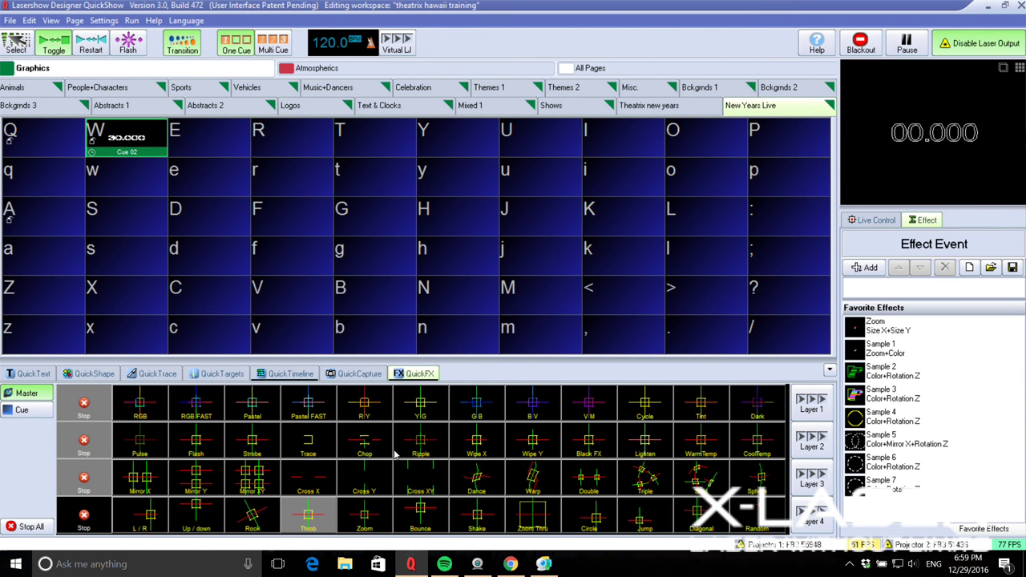
{"action": "left_click", "coordinate": [421, 437]}
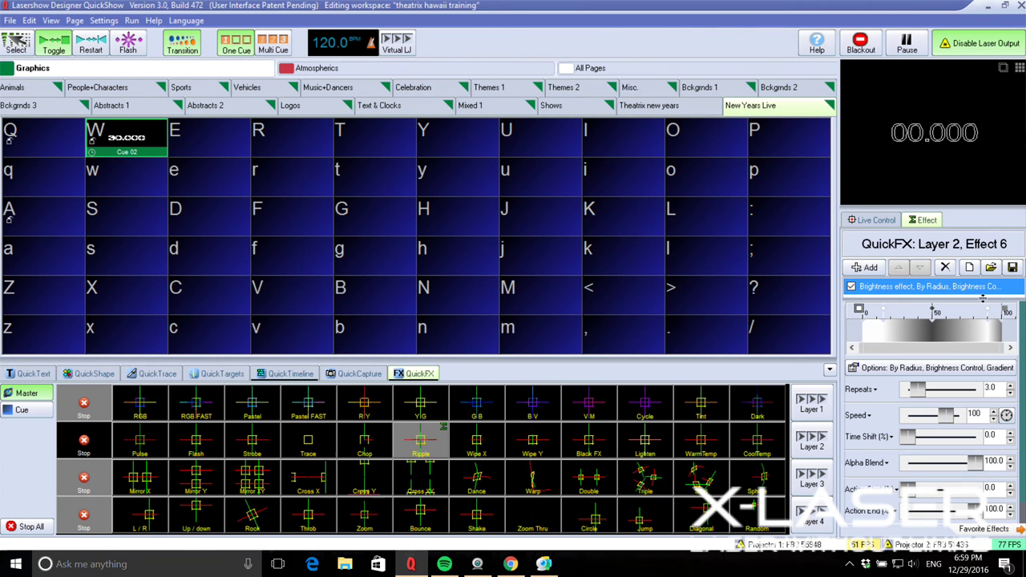
{"action": "right_click", "coordinate": [966, 295]}
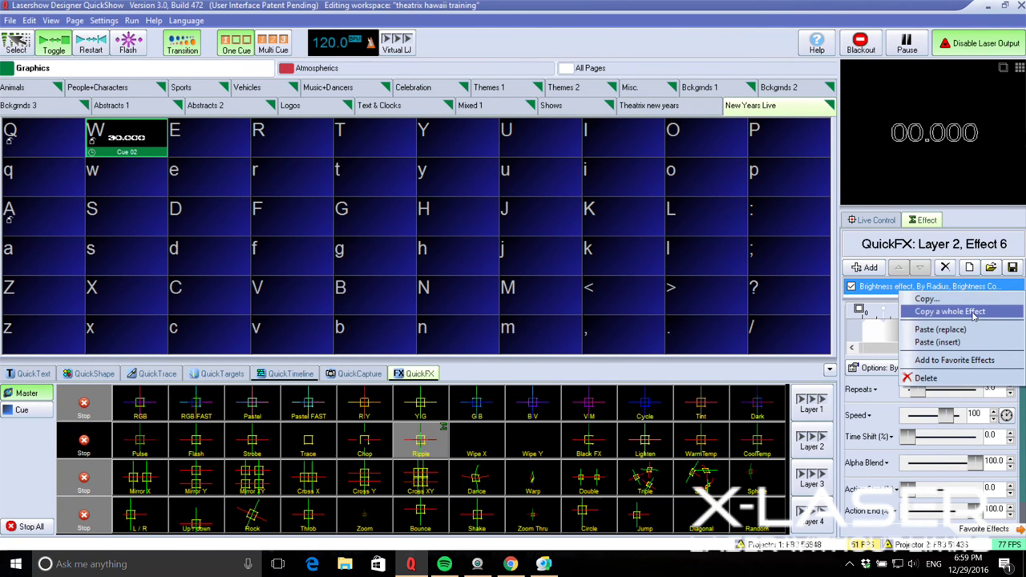
{"action": "left_click", "coordinate": [976, 313]}
Replace the empty effect event after the Zoom with the copied Ripple effect
{"action": "left_click", "coordinate": [289, 374]}
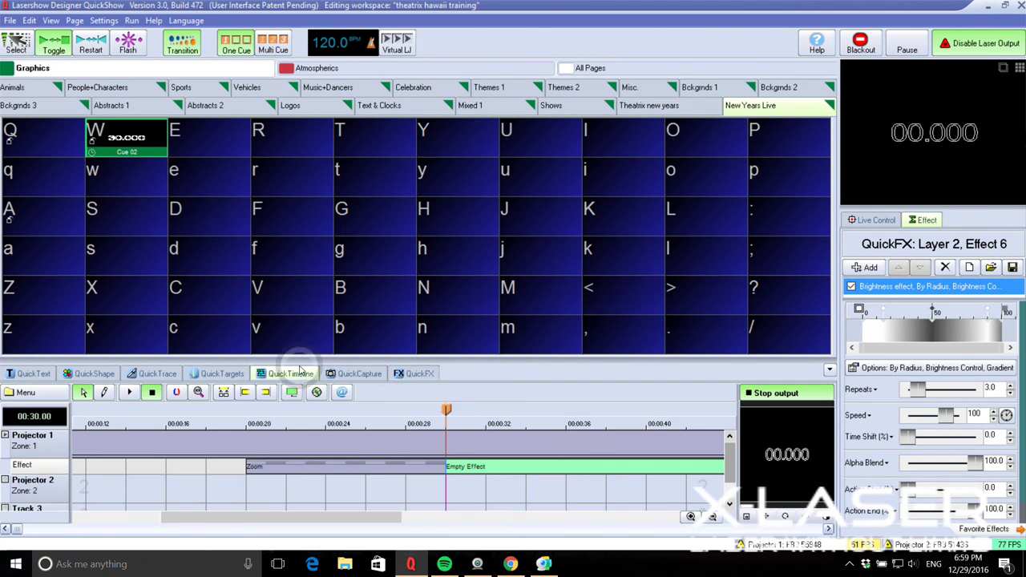
{"action": "left_click", "coordinate": [569, 463]}
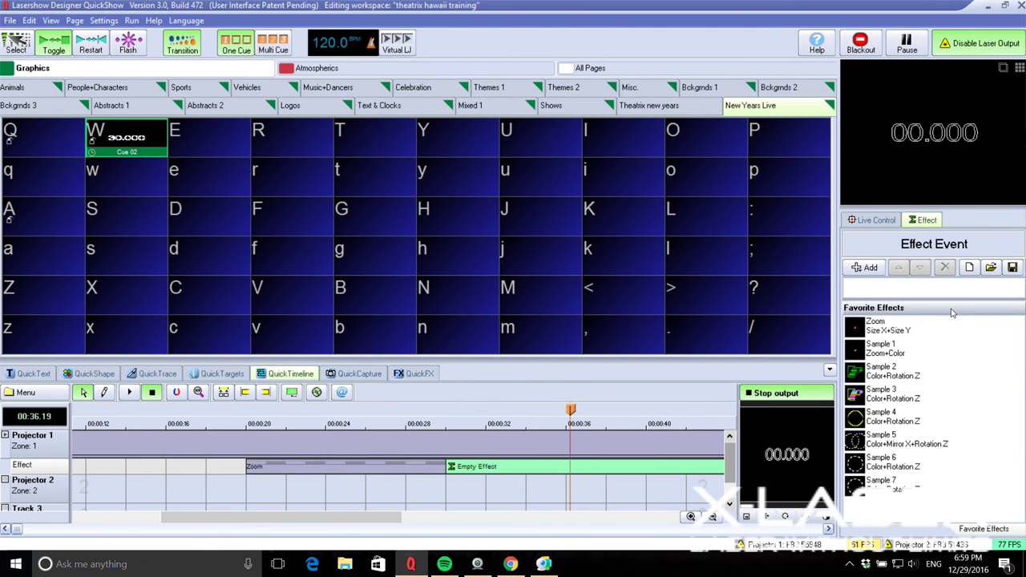
{"action": "right_click", "coordinate": [934, 293]}
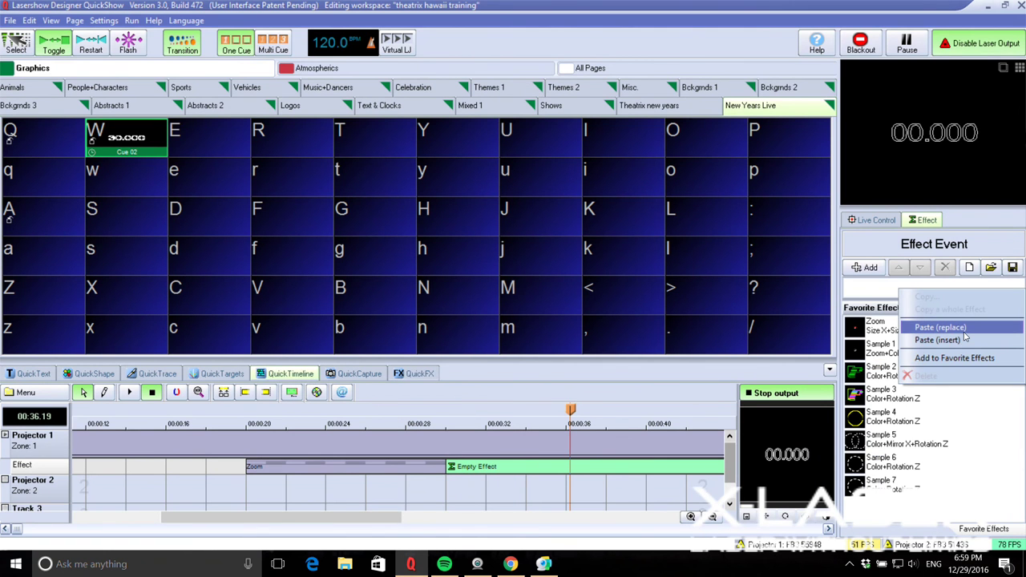
{"action": "left_click", "coordinate": [964, 330]}
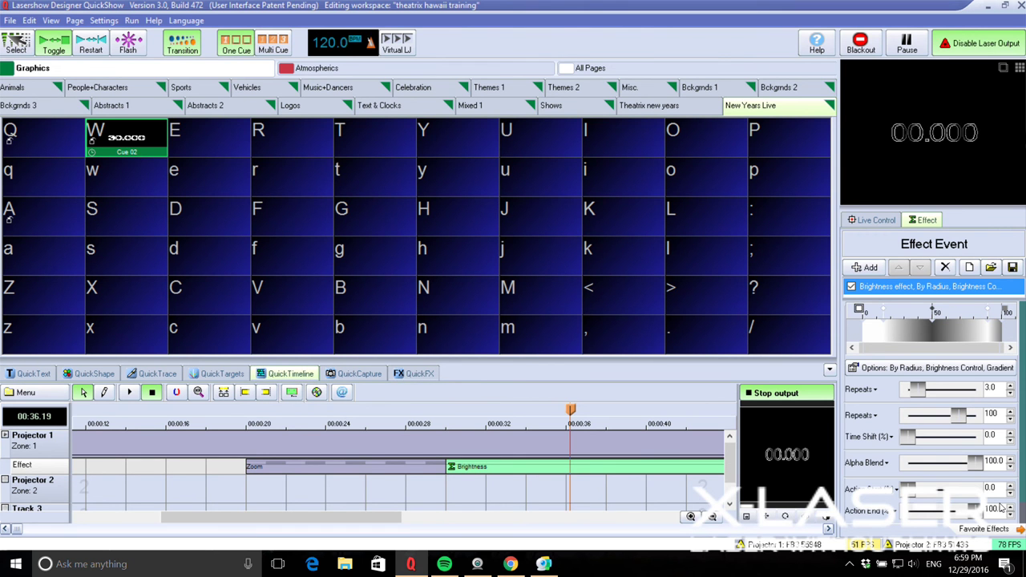
Move the playhead back to about 00:33 and zoom the timeline out three levels
{"action": "scroll", "coordinate": [1020, 414], "scroll_direction": "down", "scroll_amount": 1}
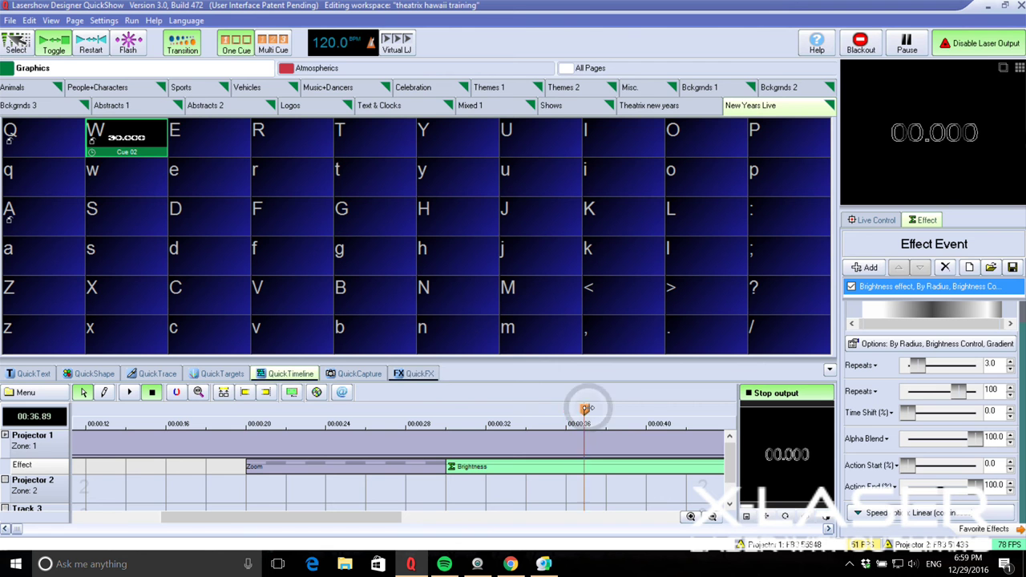
{"action": "left_click_drag", "start_coordinate": [572, 406], "coordinate": [477, 395]}
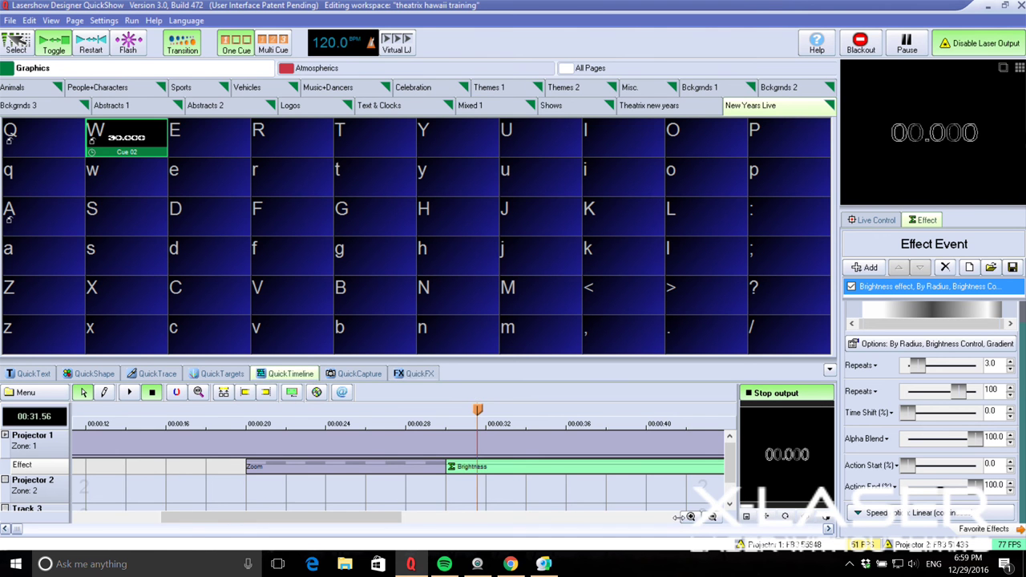
{"action": "left_click", "coordinate": [712, 517]}
{"action": "left_click", "coordinate": [712, 516]}
{"action": "left_click", "coordinate": [712, 517]}
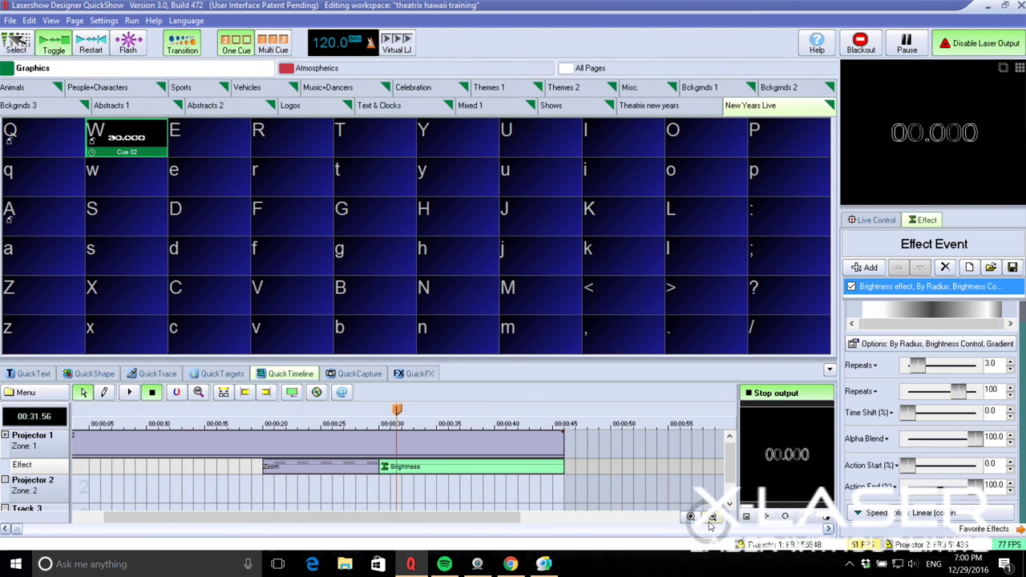
Scroll the timeline to the start and bring up abstract cue 30 on the Abstracts 2 page
{"action": "left_click_drag", "start_coordinate": [494, 519], "coordinate": [401, 509]}
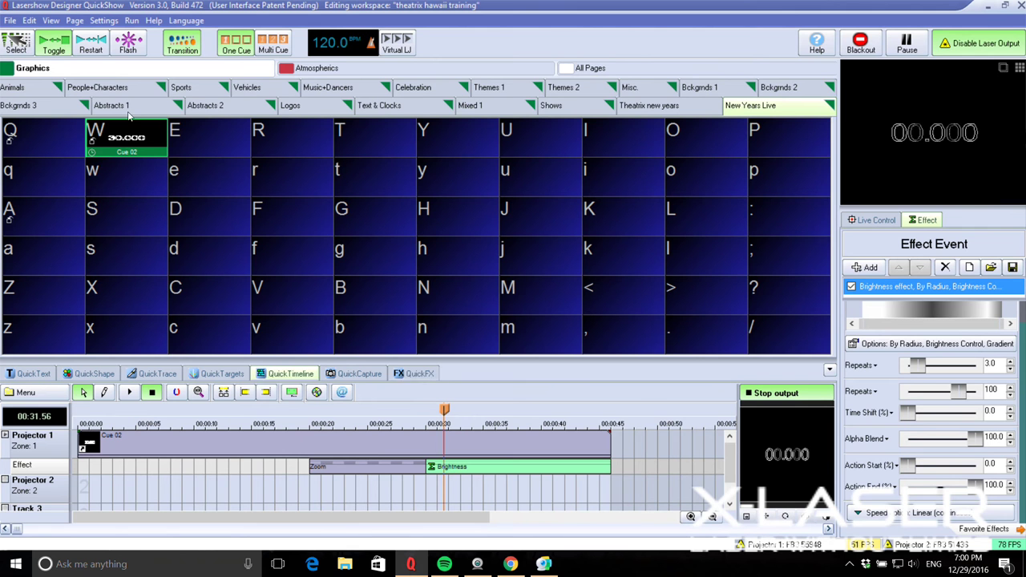
{"action": "left_click", "coordinate": [203, 107]}
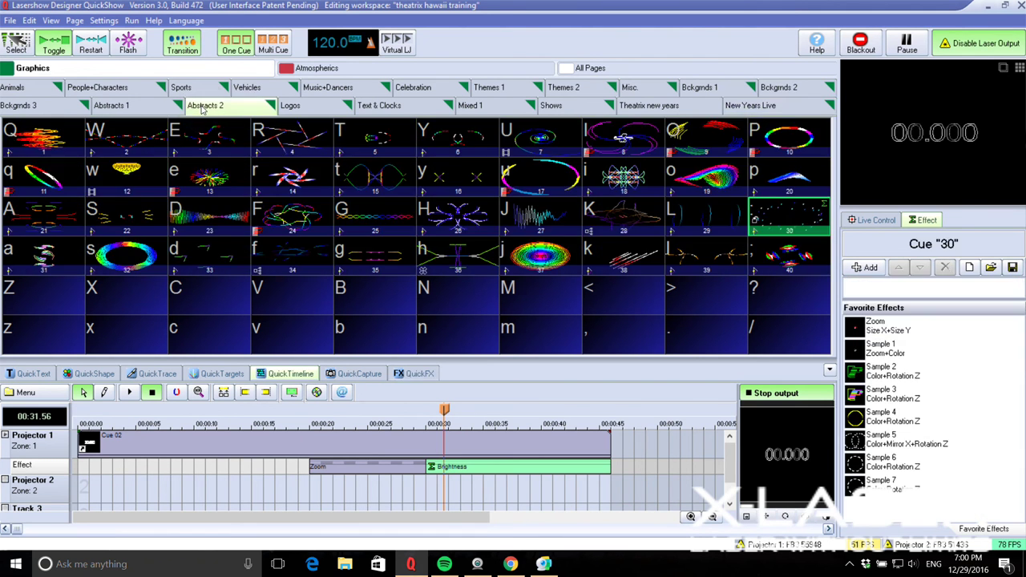
{"action": "right_click", "coordinate": [778, 216]}
Copy abstract cue 30 and paste it into empty cell Q of New Years Live
{"action": "left_click", "coordinate": [810, 268]}
{"action": "left_click", "coordinate": [776, 107]}
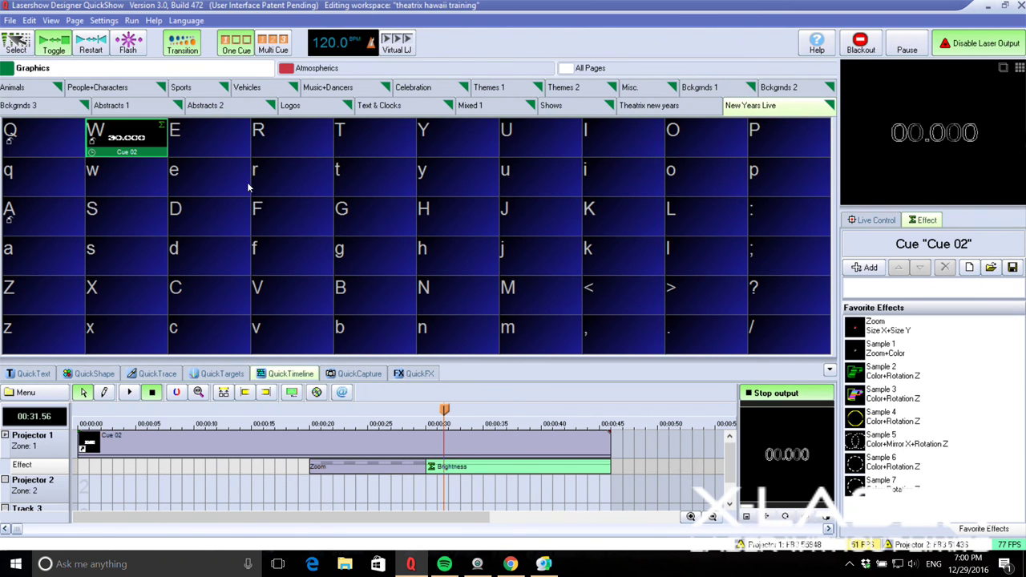
{"action": "right_click", "coordinate": [42, 135]}
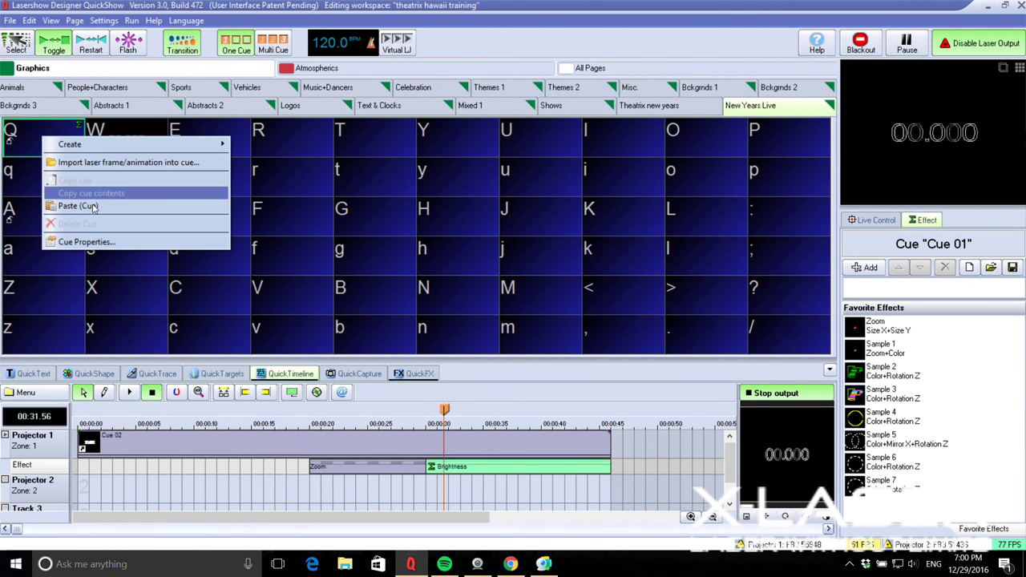
{"action": "left_click", "coordinate": [93, 207]}
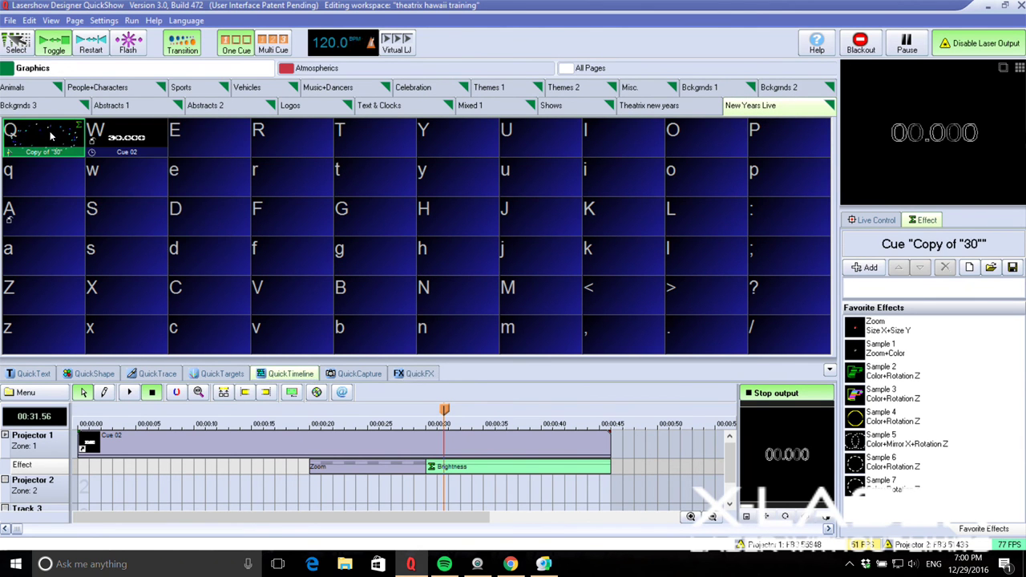
Place cue Q on Projector 2, trimmed to end at about 00:30, then scrub back to preview it
{"action": "left_click_drag", "start_coordinate": [50, 136], "coordinate": [427, 487]}
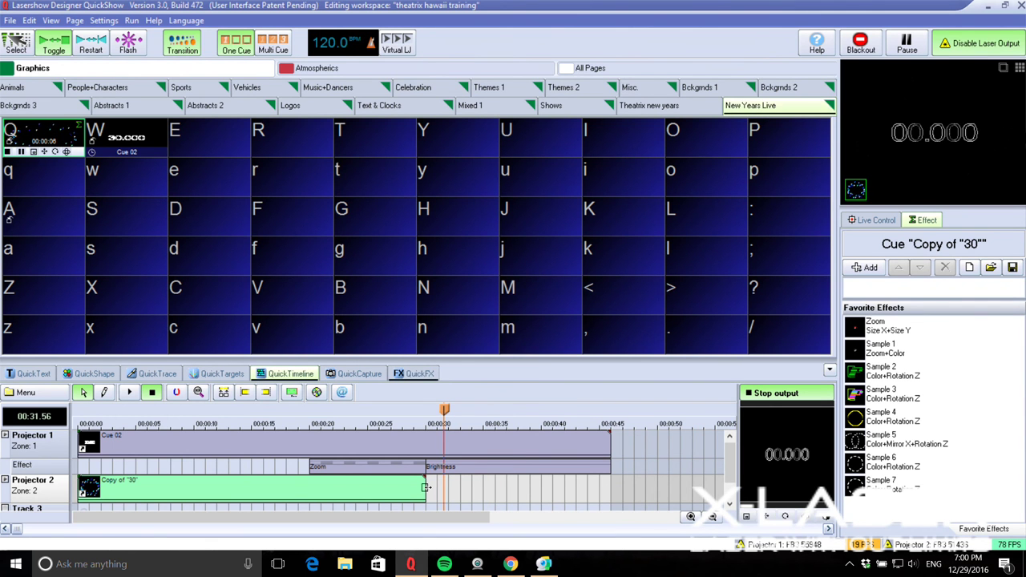
{"action": "left_click_drag", "start_coordinate": [425, 487], "coordinate": [435, 487]}
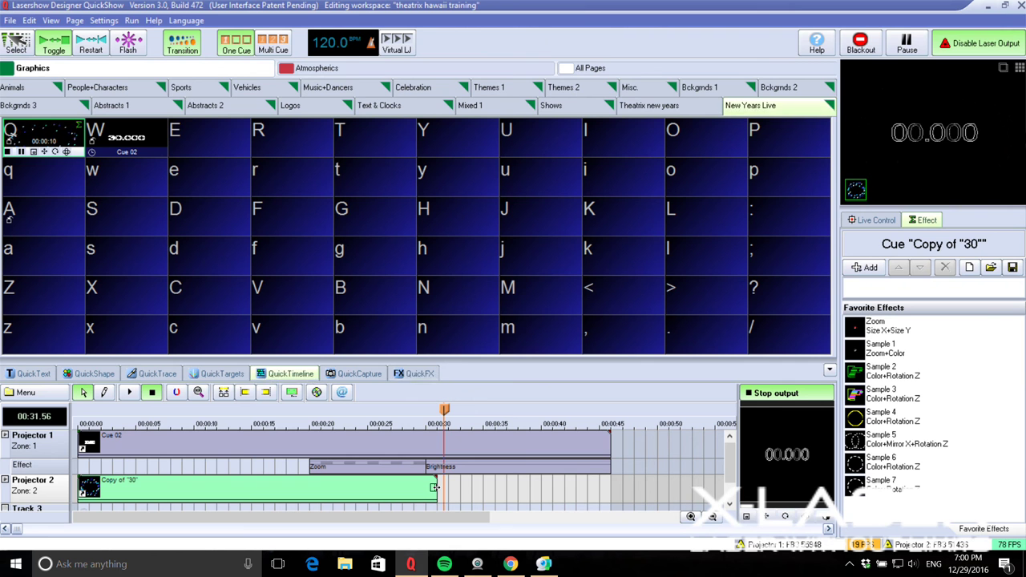
{"action": "left_click_drag", "start_coordinate": [433, 487], "coordinate": [425, 486]}
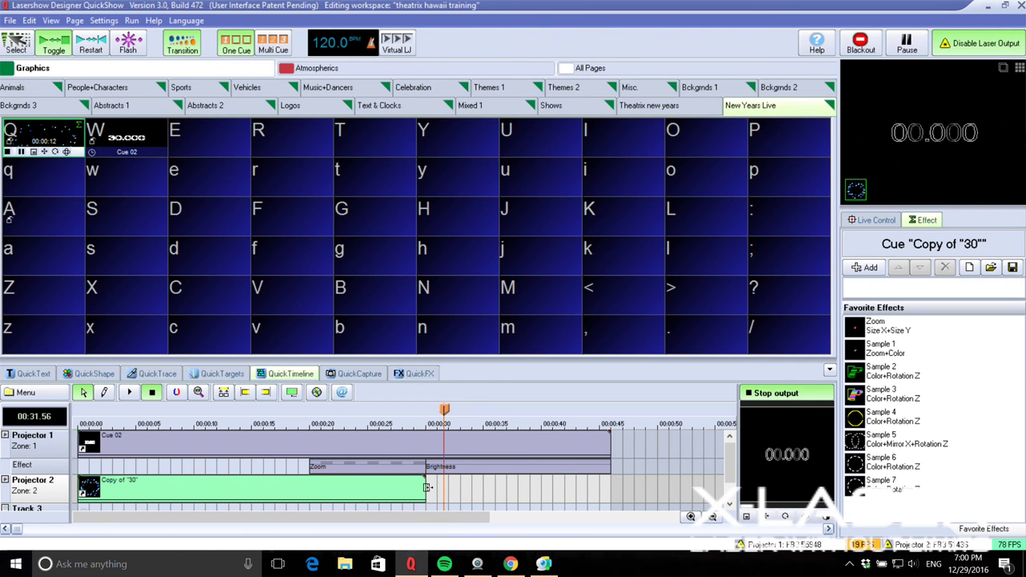
{"action": "left_click", "coordinate": [44, 134]}
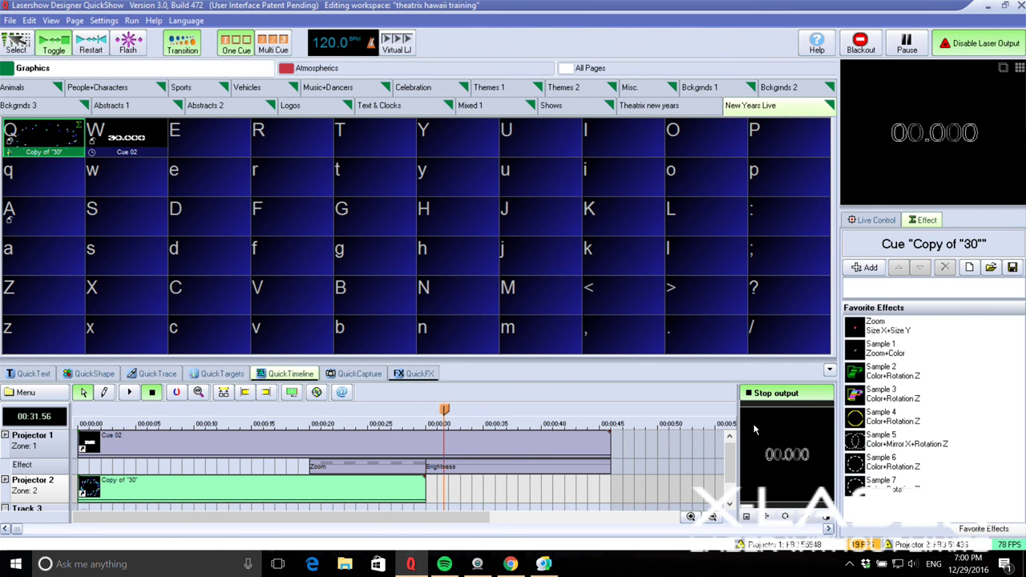
{"action": "left_click_drag", "start_coordinate": [443, 410], "coordinate": [310, 410]}
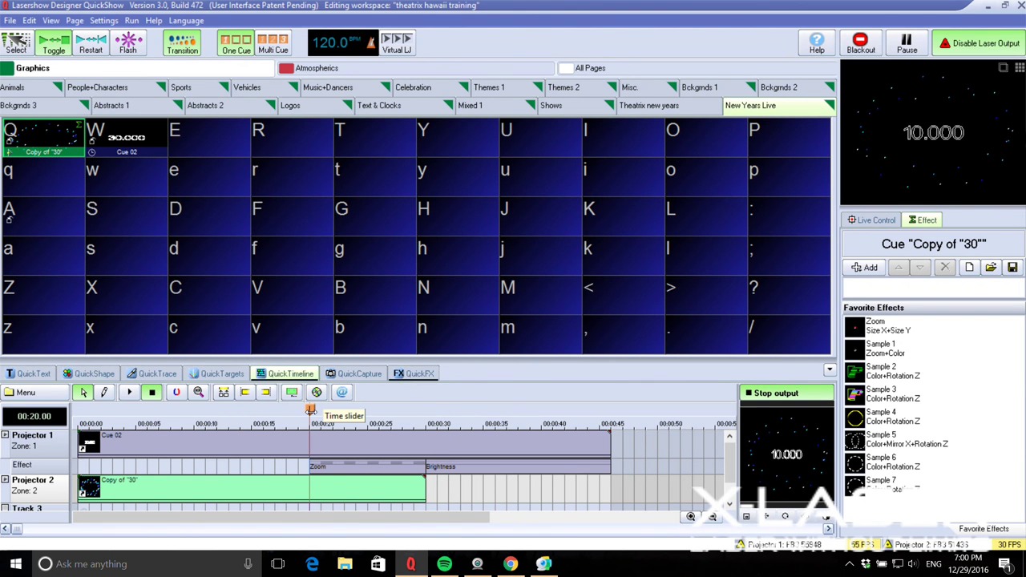
Add an effect line under Projector 2 and paste a copy of Projector 1's Zoom event onto it
{"action": "right_click", "coordinate": [49, 489]}
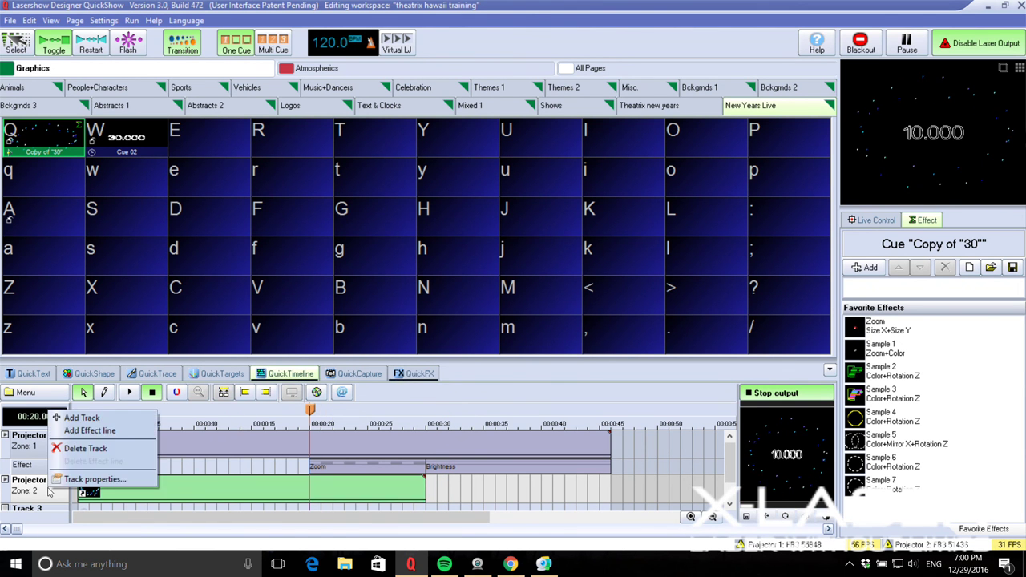
{"action": "left_click", "coordinate": [127, 432]}
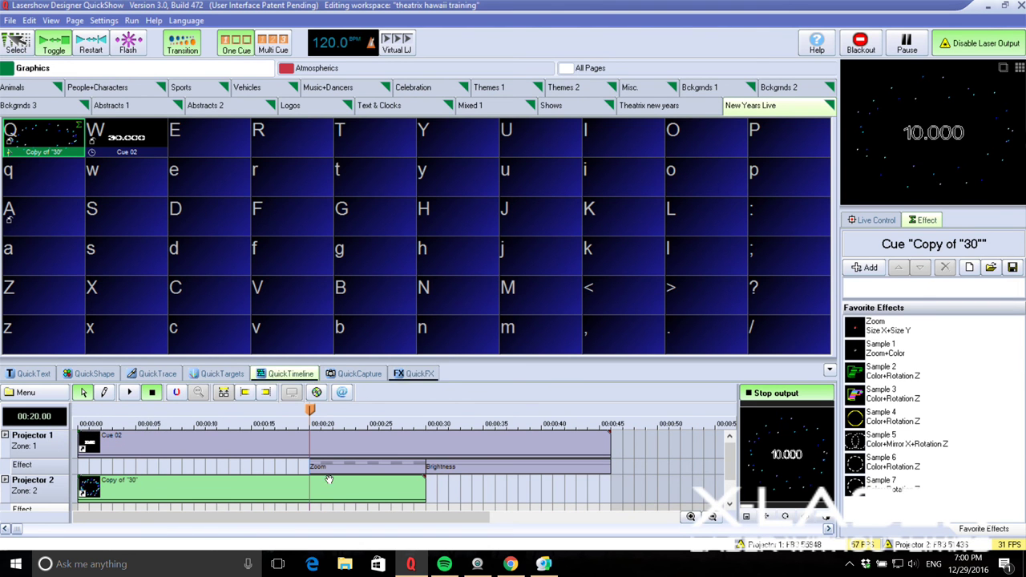
{"action": "left_click", "coordinate": [729, 505]}
{"action": "right_click", "coordinate": [362, 451]}
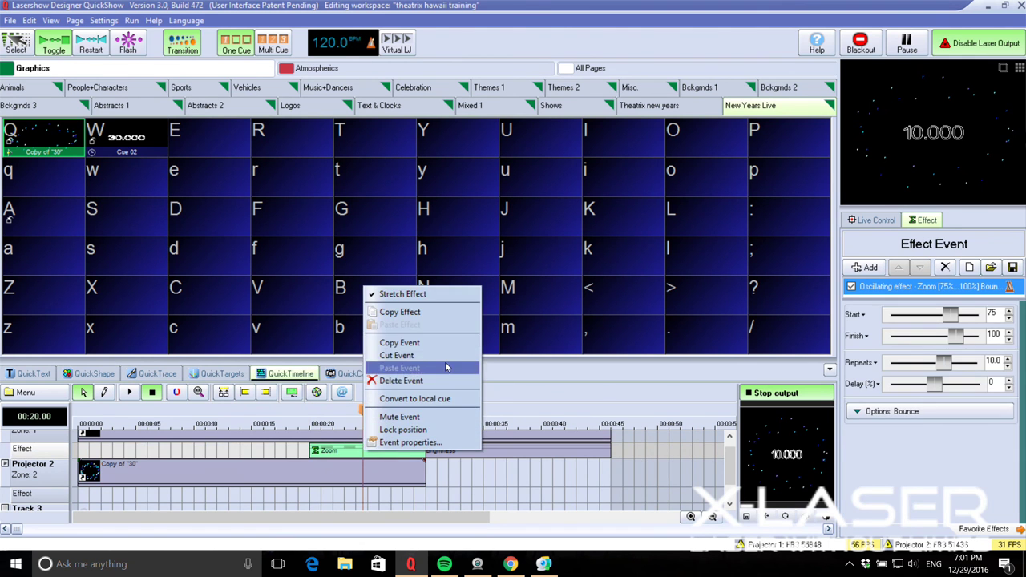
{"action": "left_click", "coordinate": [389, 342]}
{"action": "right_click", "coordinate": [317, 495]}
{"action": "left_click", "coordinate": [361, 527]}
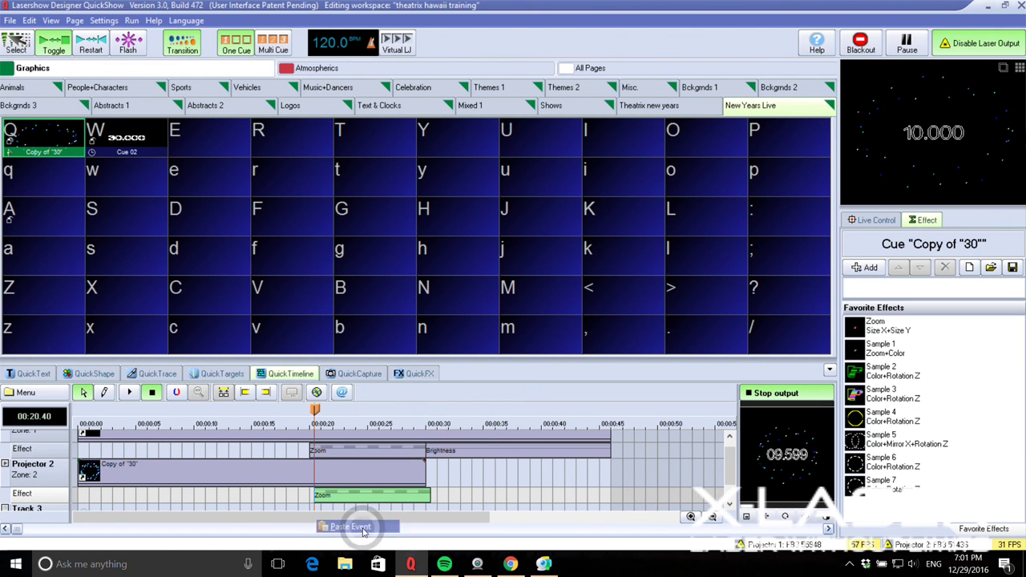
Set the pasted Zoom's finish to 125% from its 75% start, then rewind to about 00:18
{"action": "left_click", "coordinate": [363, 492]}
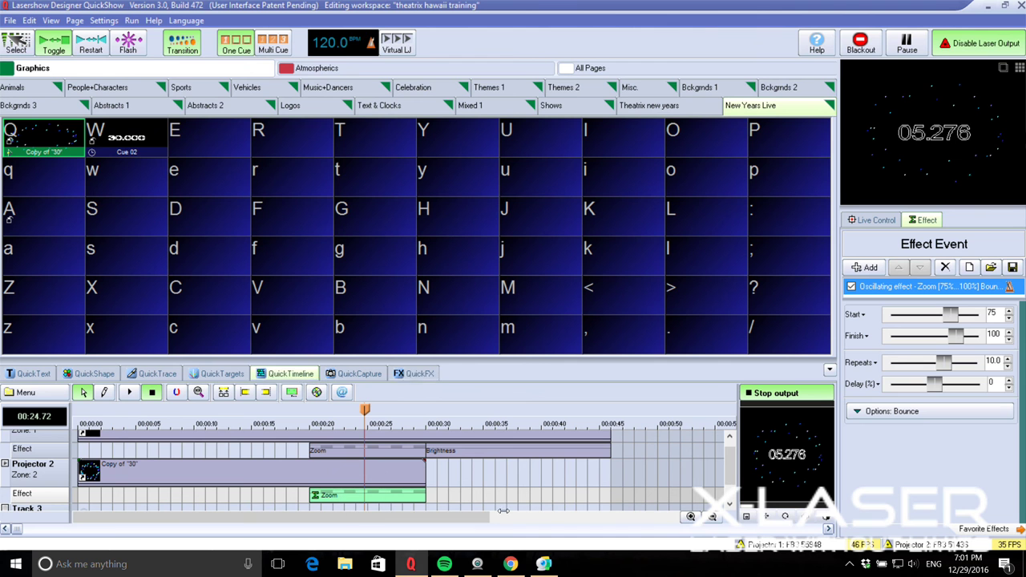
{"action": "left_click", "coordinate": [996, 314]}
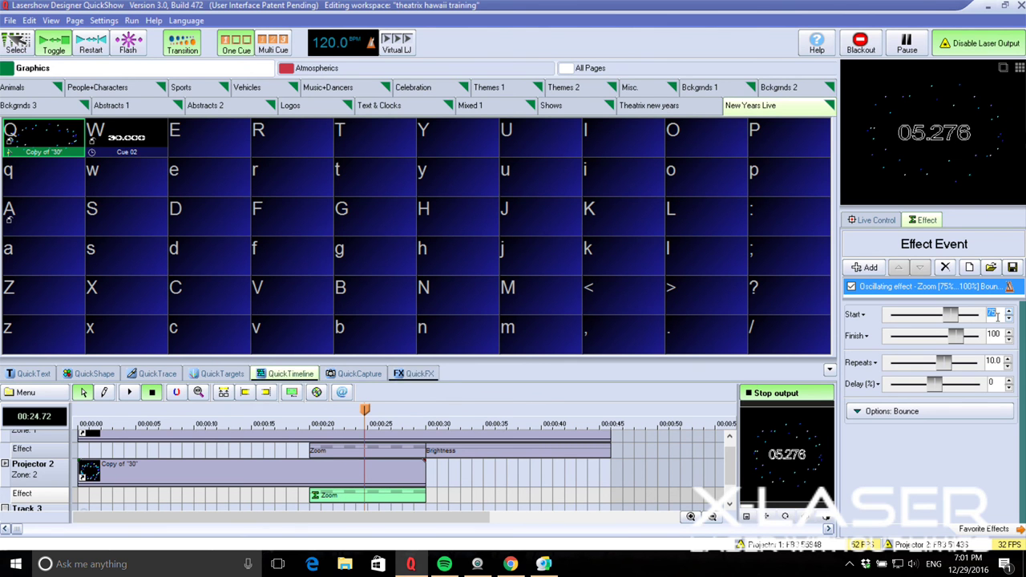
{"action": "left_click", "coordinate": [999, 336]}
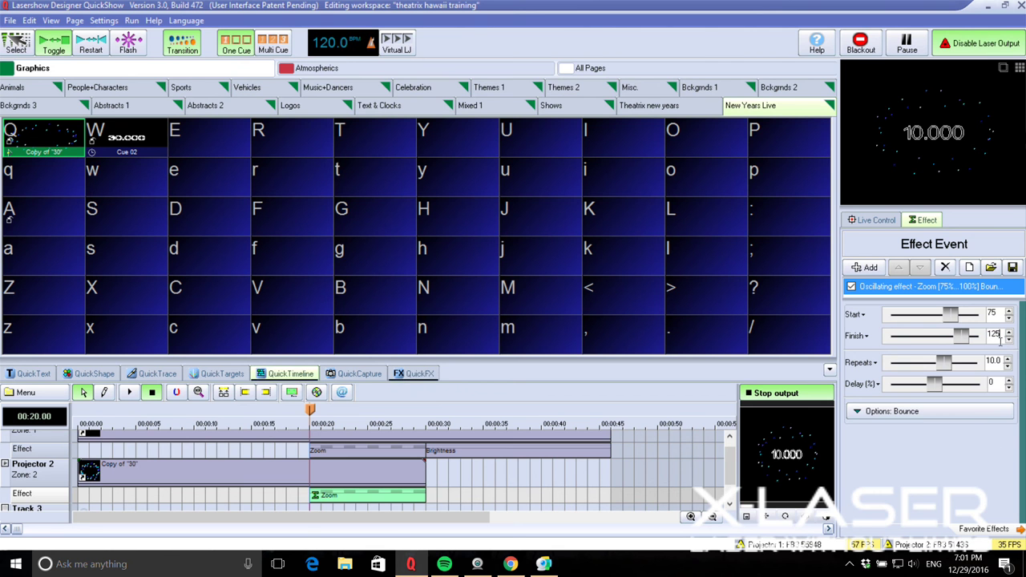
{"action": "key", "text": "Return"}
{"action": "left_click", "coordinate": [993, 313]}
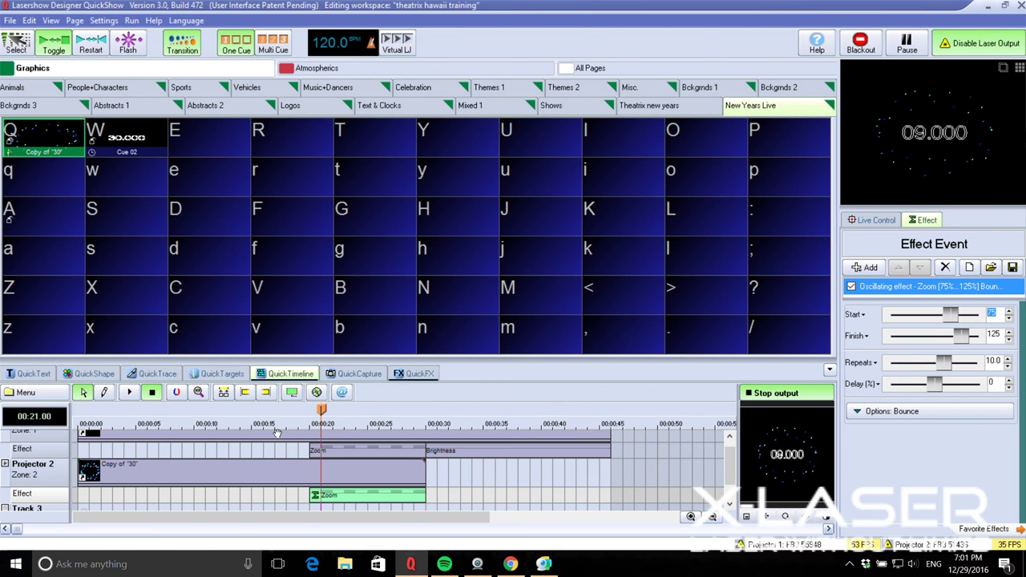
{"action": "left_click_drag", "start_coordinate": [321, 409], "coordinate": [292, 398]}
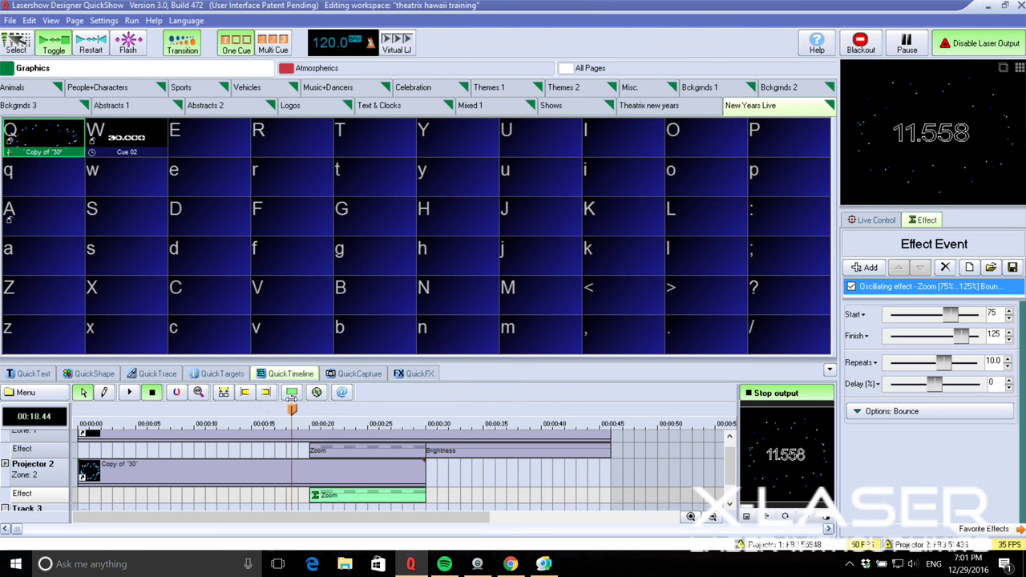
{"action": "left_click", "coordinate": [129, 393]}
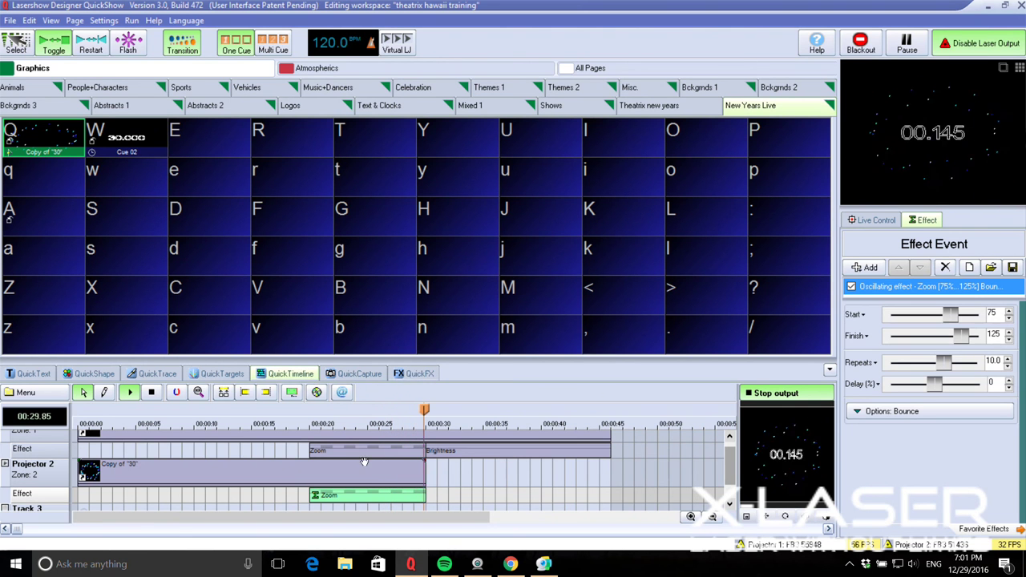
{"action": "left_click", "coordinate": [151, 395]}
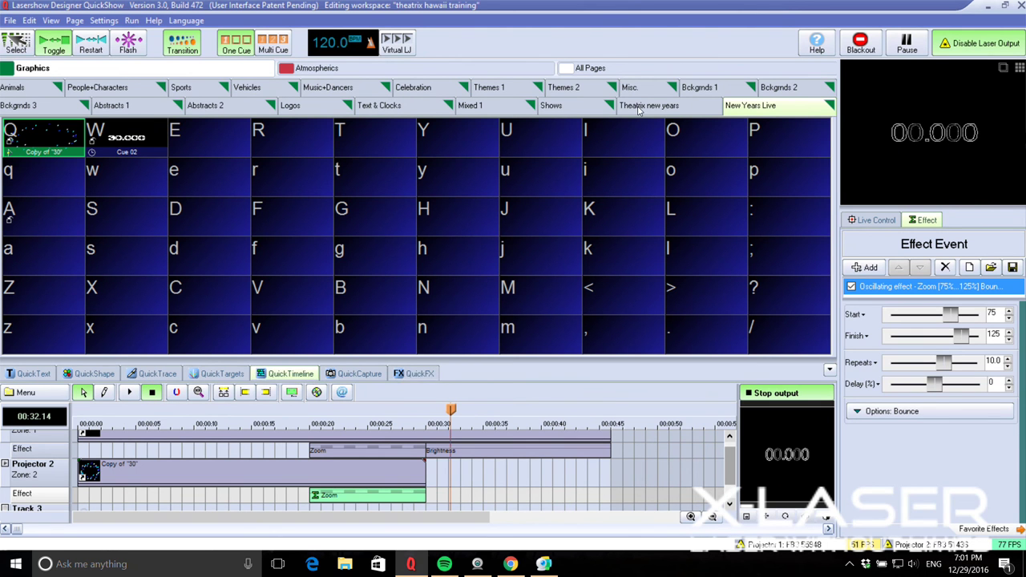
In QuickText, replace the sample text with 'Happy New Years!'
{"action": "left_click", "coordinate": [31, 374]}
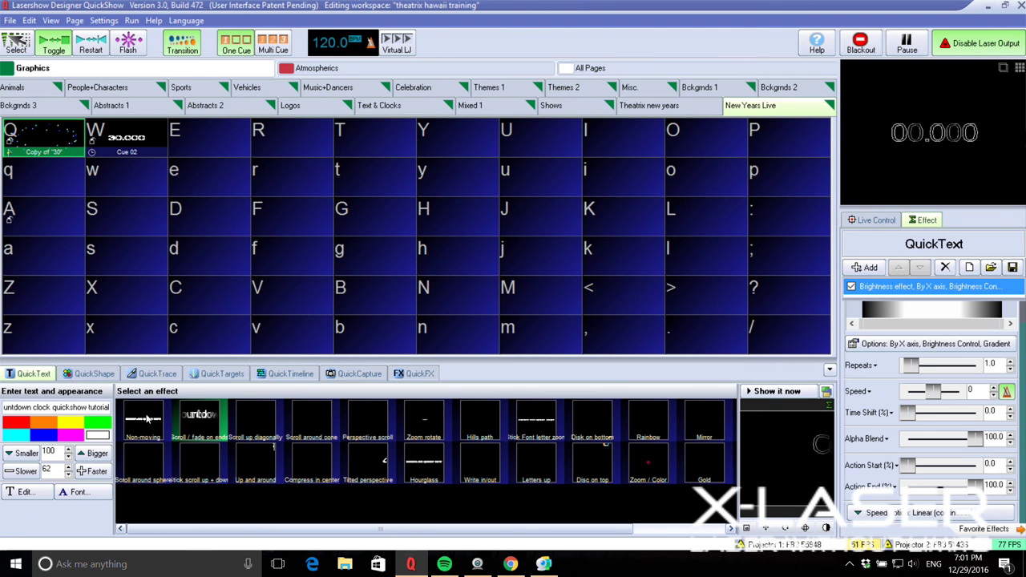
{"action": "left_click_drag", "start_coordinate": [52, 407], "coordinate": [149, 418]}
{"action": "type", "text": "C"}
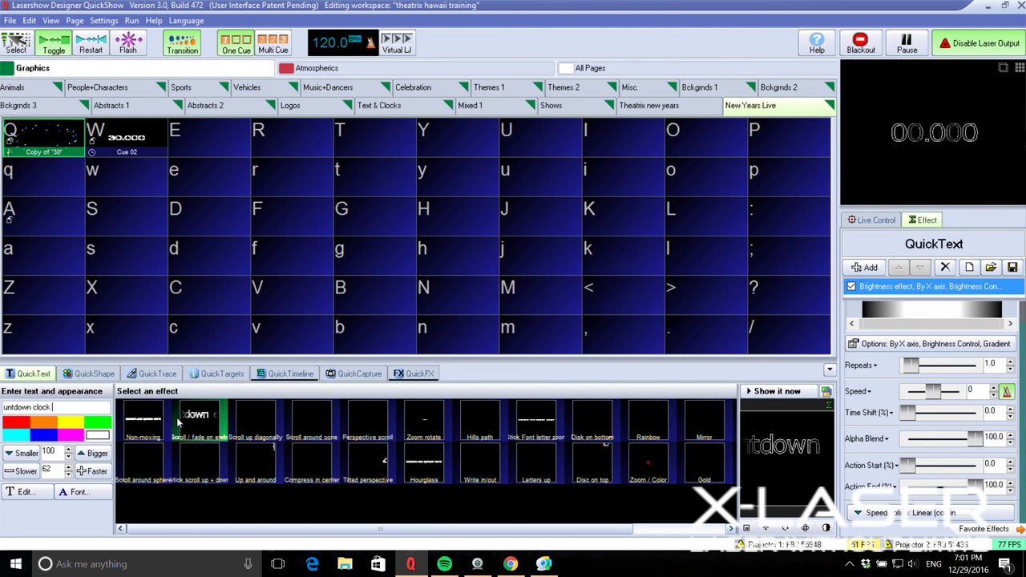
{"action": "key", "text": "BackSpace"}
{"action": "type", "text": "Hap"}
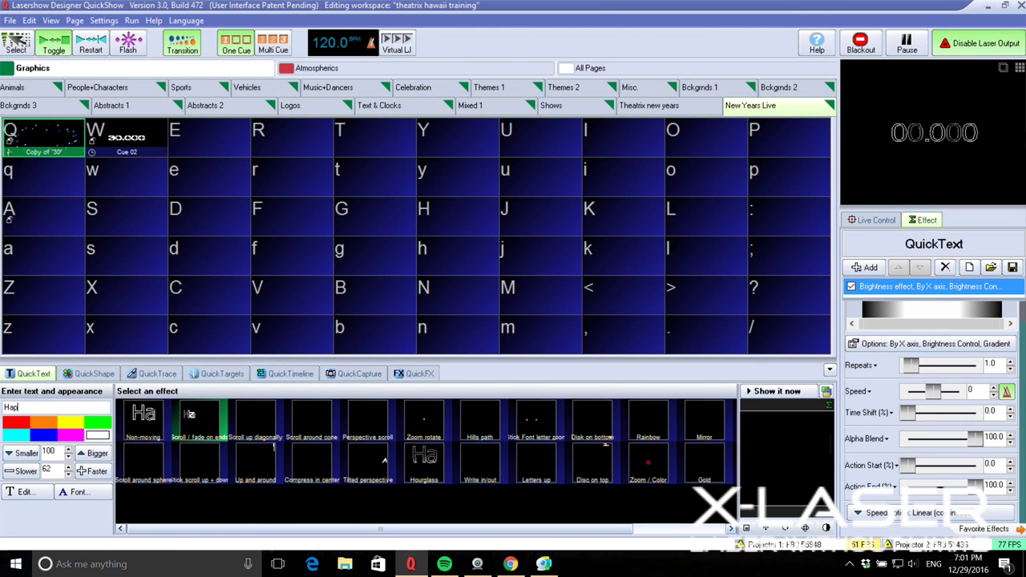
{"action": "type", "text": "py New Years!"}
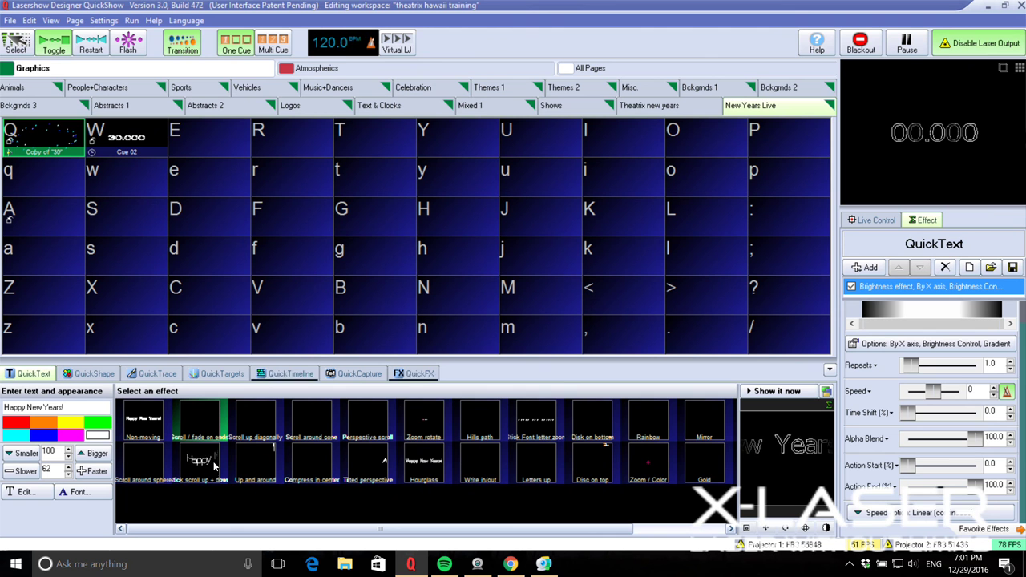
Preview the text with the Hills path effect, then show the Celebration cue page on the timeline
{"action": "left_click", "coordinate": [494, 427]}
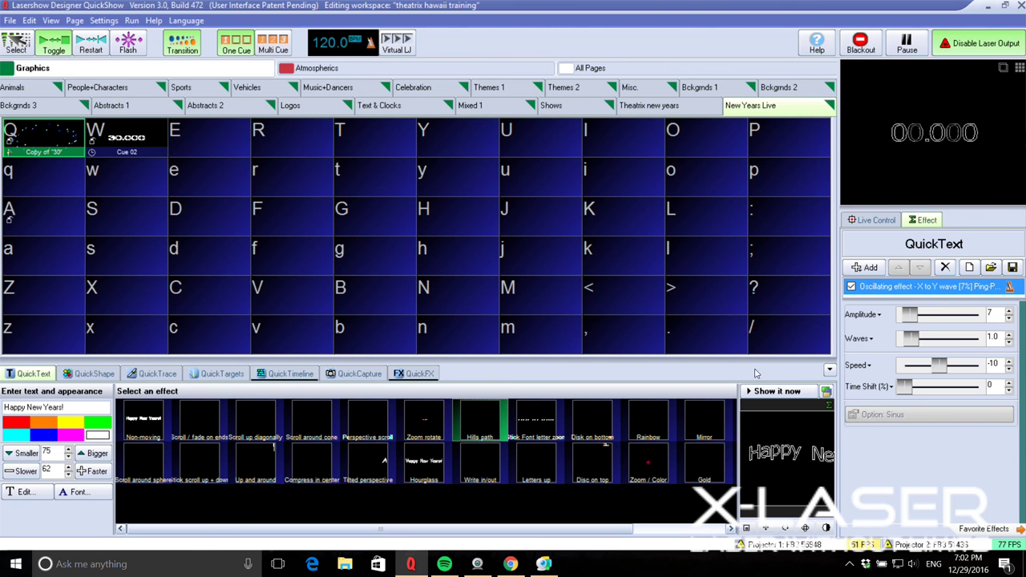
{"action": "left_click", "coordinate": [293, 375]}
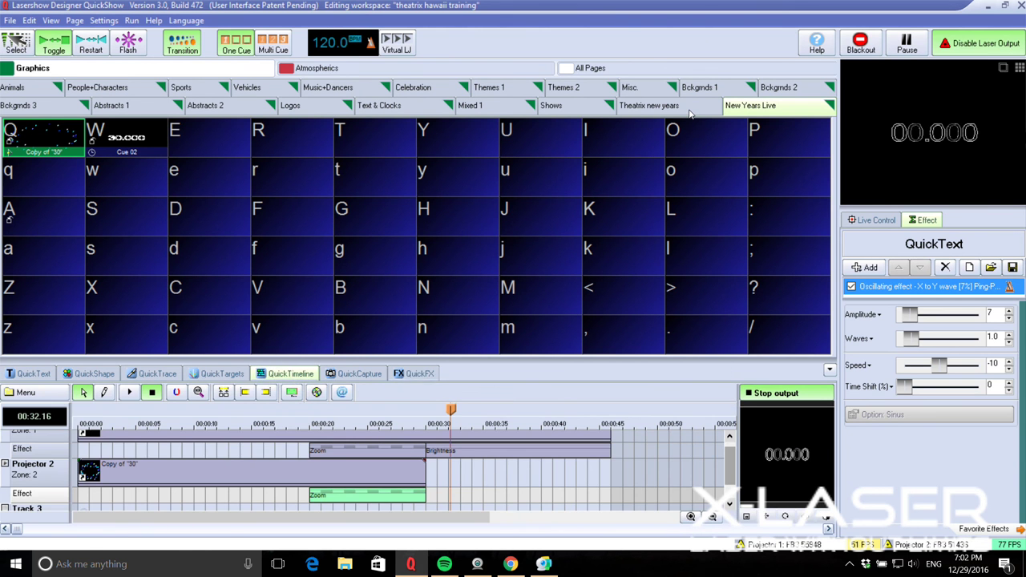
{"action": "left_click", "coordinate": [453, 92]}
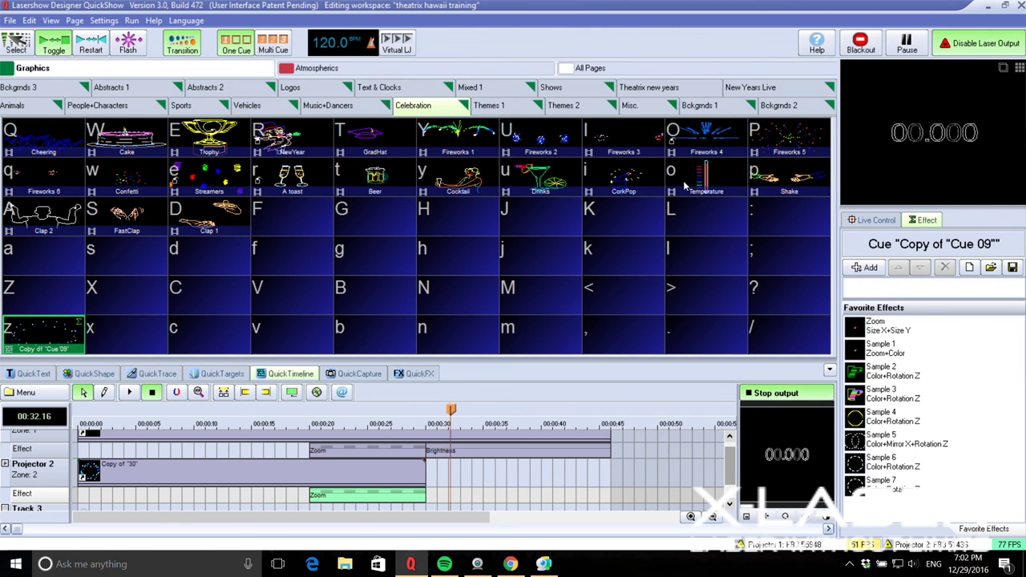
Copy the Fireworks 4 cue into empty cell E of New Years Live
{"action": "right_click", "coordinate": [716, 137]}
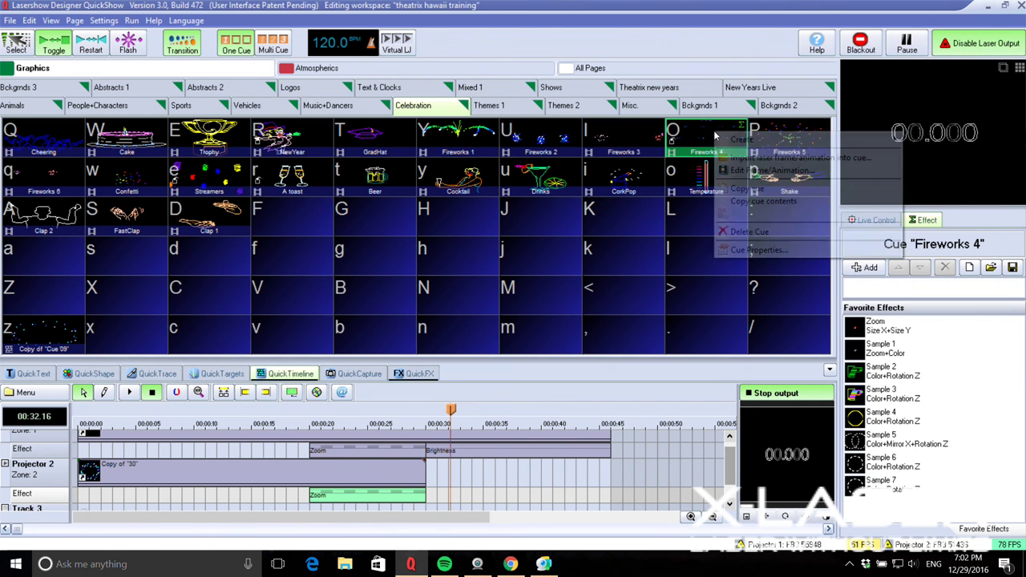
{"action": "left_click", "coordinate": [776, 189]}
{"action": "left_click", "coordinate": [782, 88]}
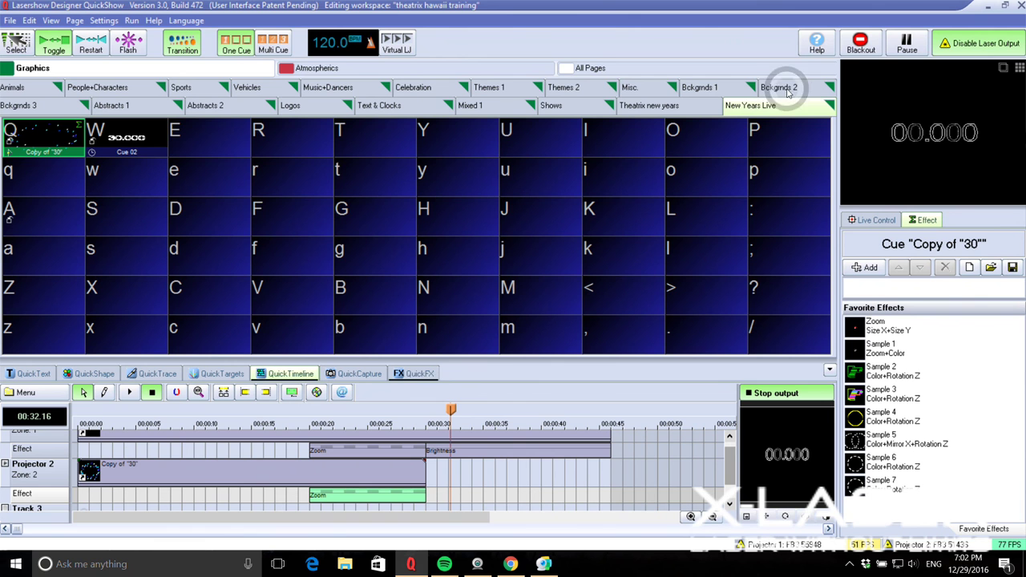
{"action": "right_click", "coordinate": [191, 145]}
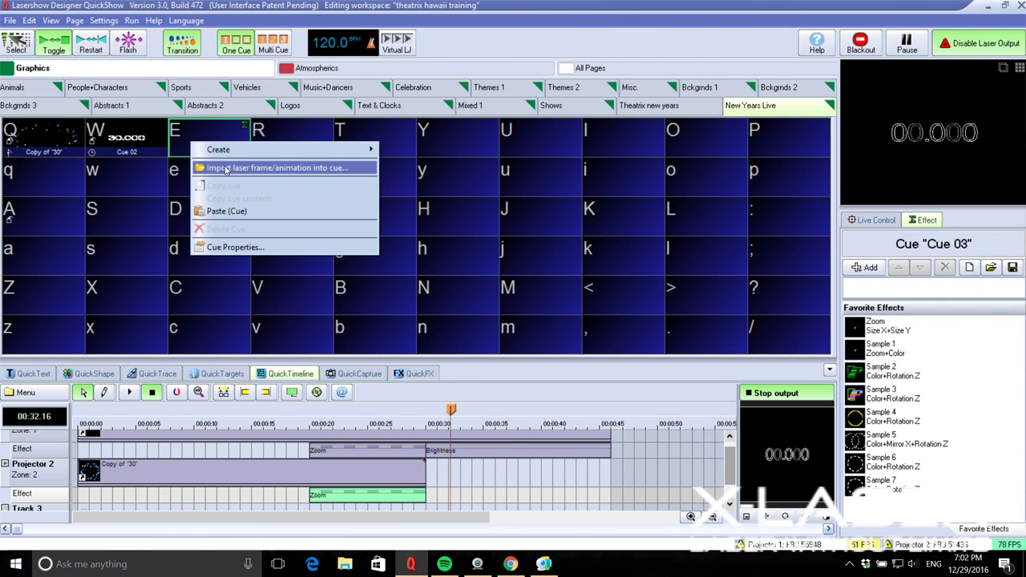
{"action": "left_click", "coordinate": [242, 210]}
Preview cue E and place it on Projector 2 from 00:30 to about 00:45
{"action": "key", "text": "shift+e"}
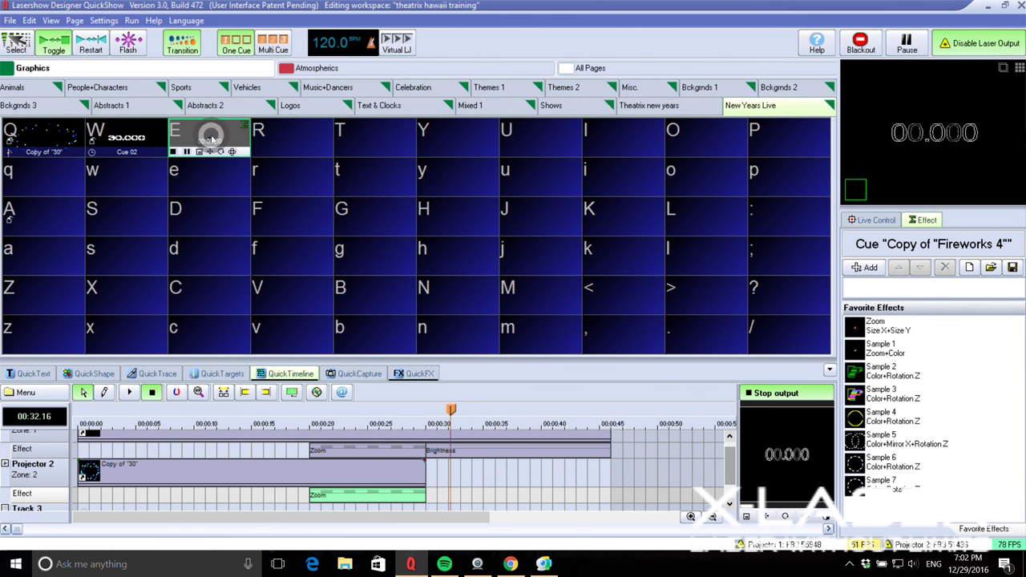
{"action": "left_click", "coordinate": [433, 486]}
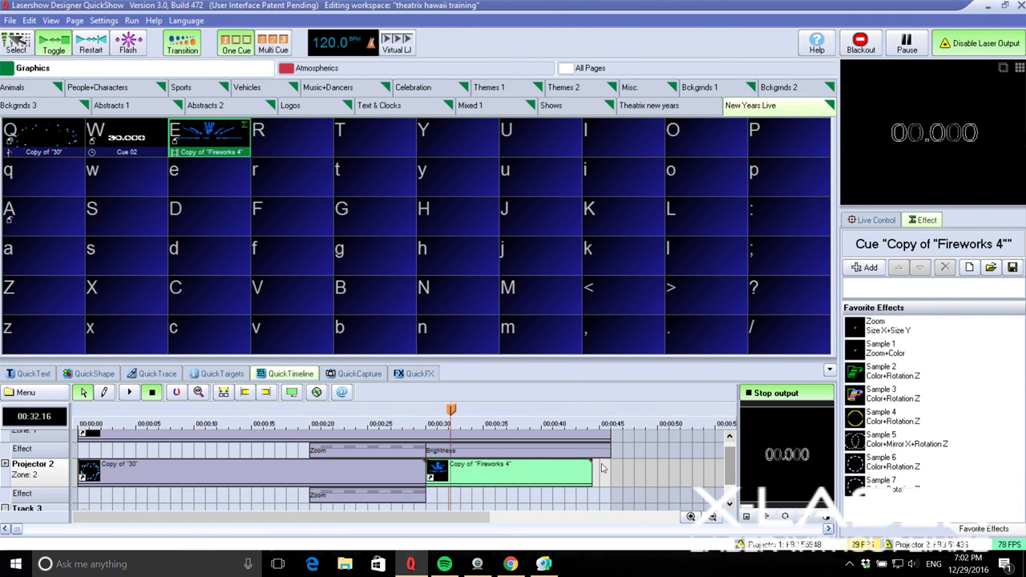
{"action": "left_click_drag", "start_coordinate": [590, 469], "coordinate": [608, 469]}
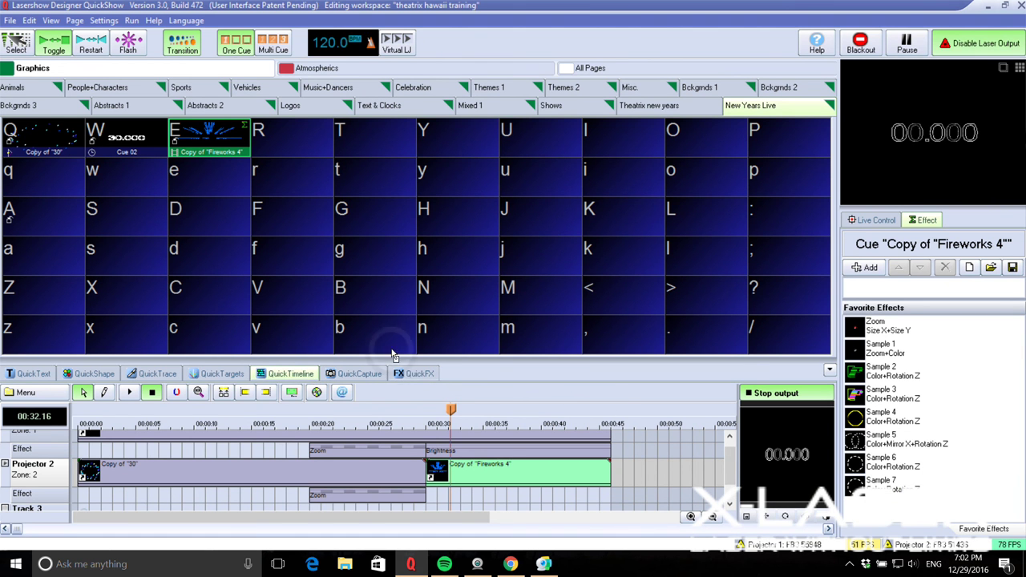
Save the timeline as Cue 21 in cell A and turn off 'Play Show once and stop the Cue'
{"action": "left_click", "coordinate": [48, 216]}
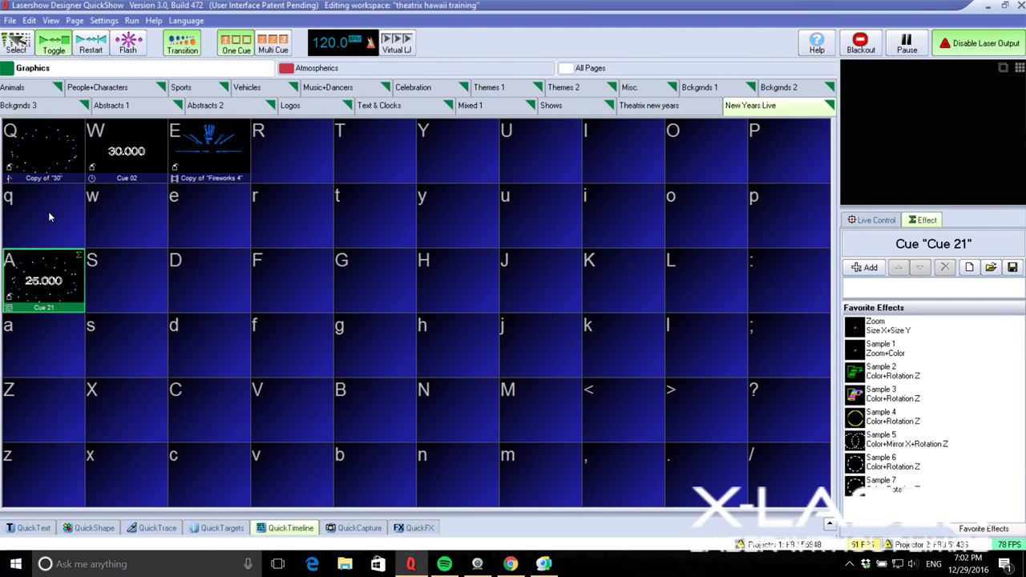
{"action": "right_click", "coordinate": [58, 275]}
{"action": "left_click", "coordinate": [133, 393]}
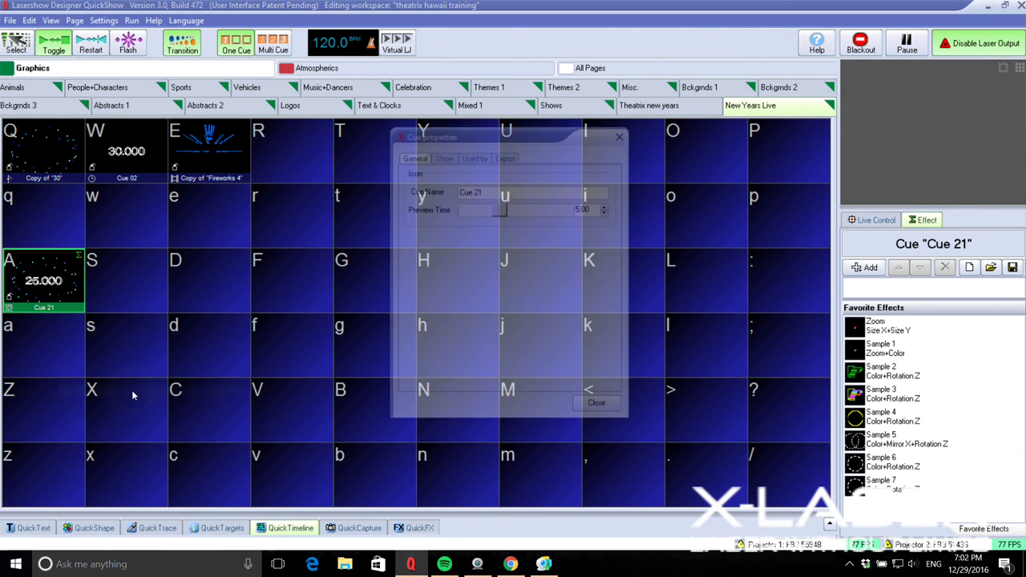
{"action": "left_click", "coordinate": [445, 156]}
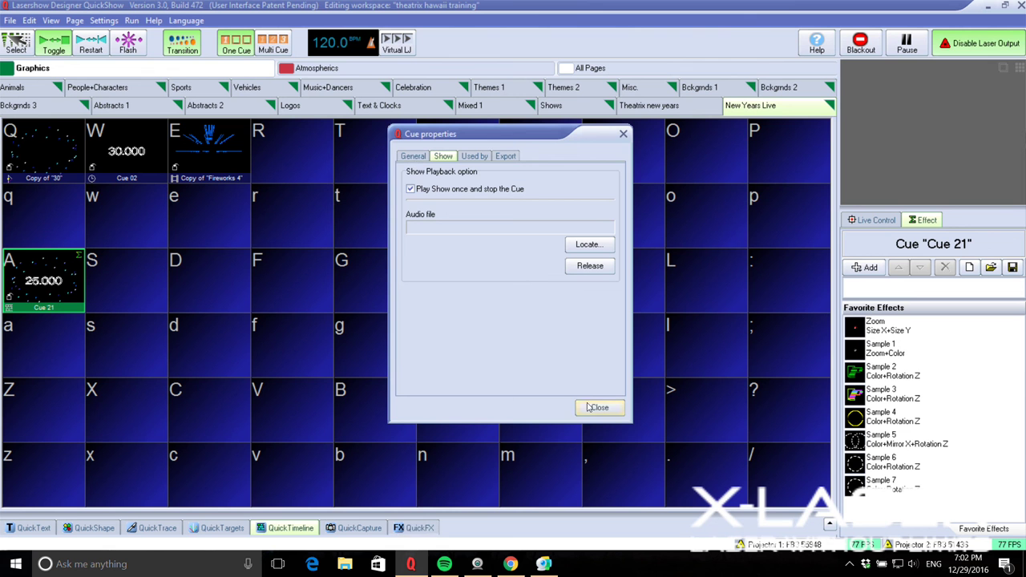
{"action": "left_click", "coordinate": [412, 189]}
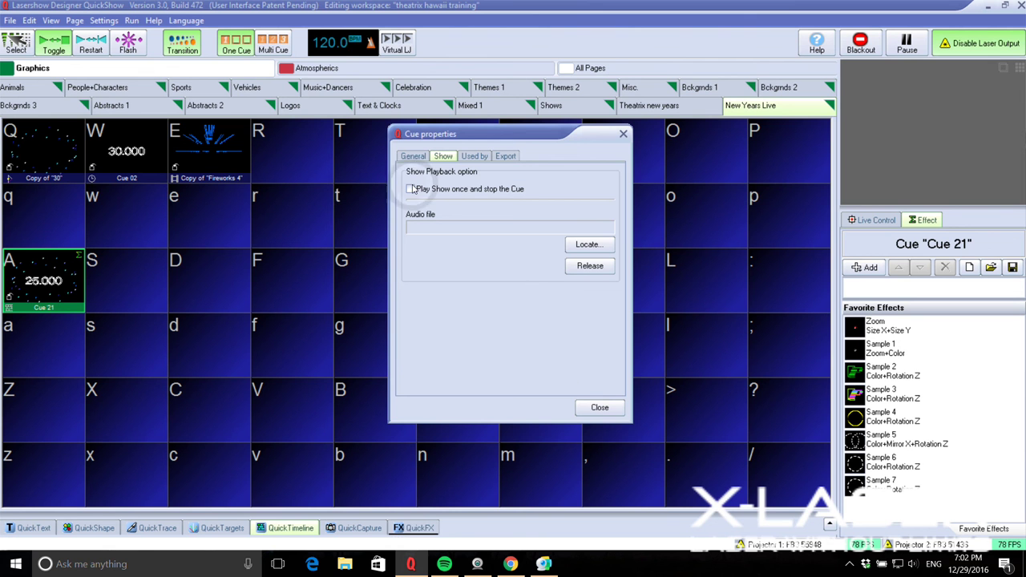
{"action": "left_click", "coordinate": [599, 408]}
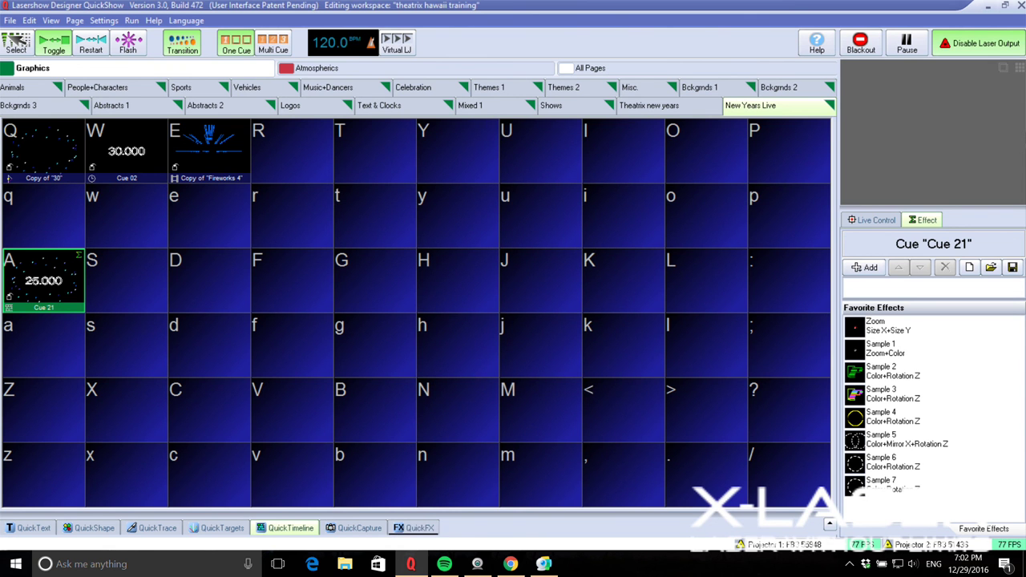